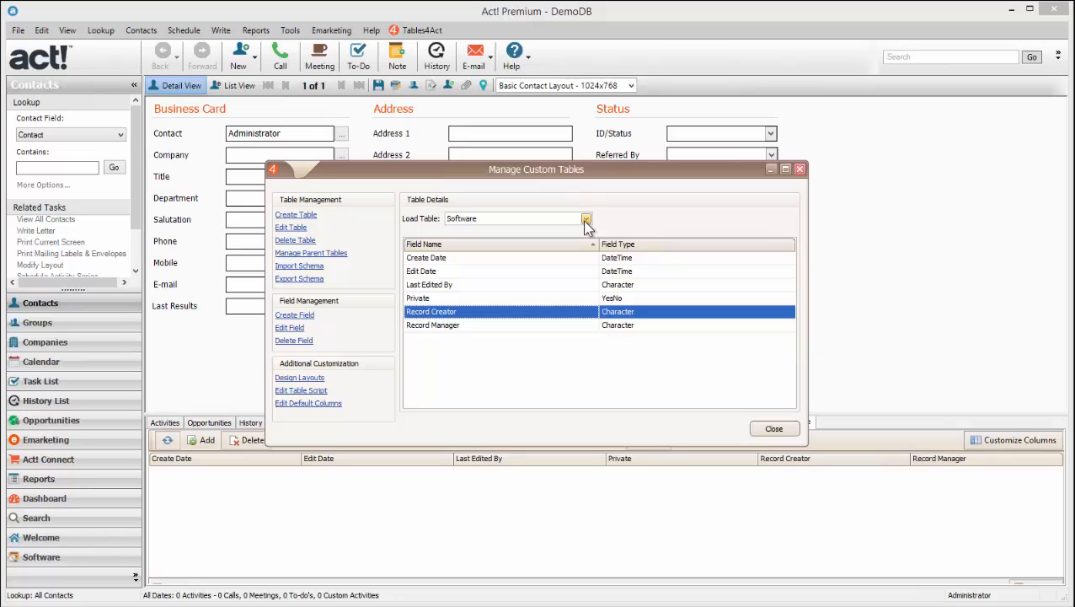
# Load the Software table and start a new Character field named "Serial Number" that generates history on field change
pyautogui.click(586, 220)
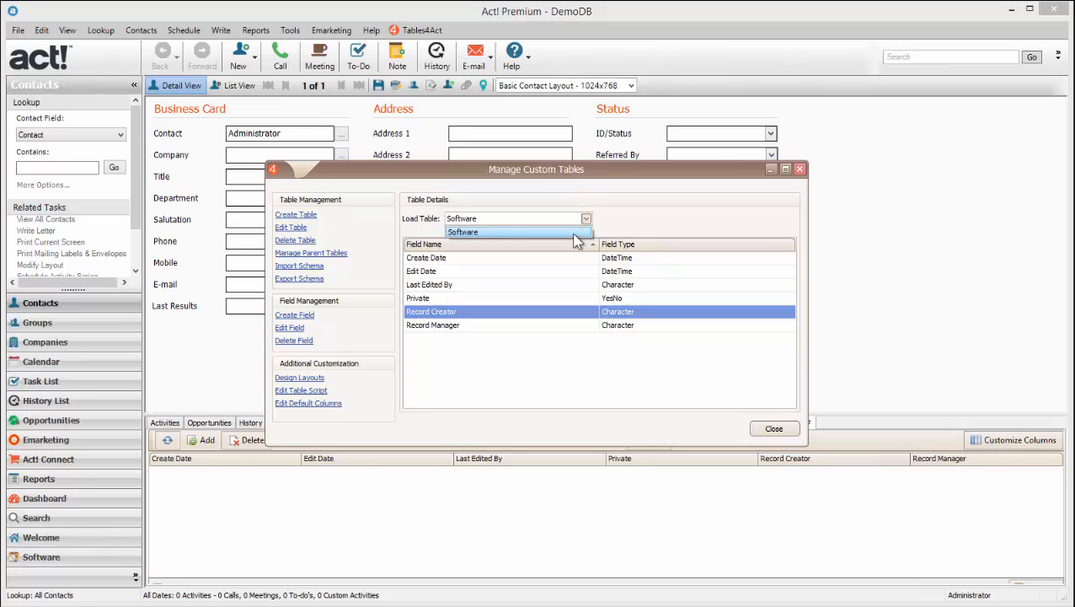
pyautogui.click(574, 234)
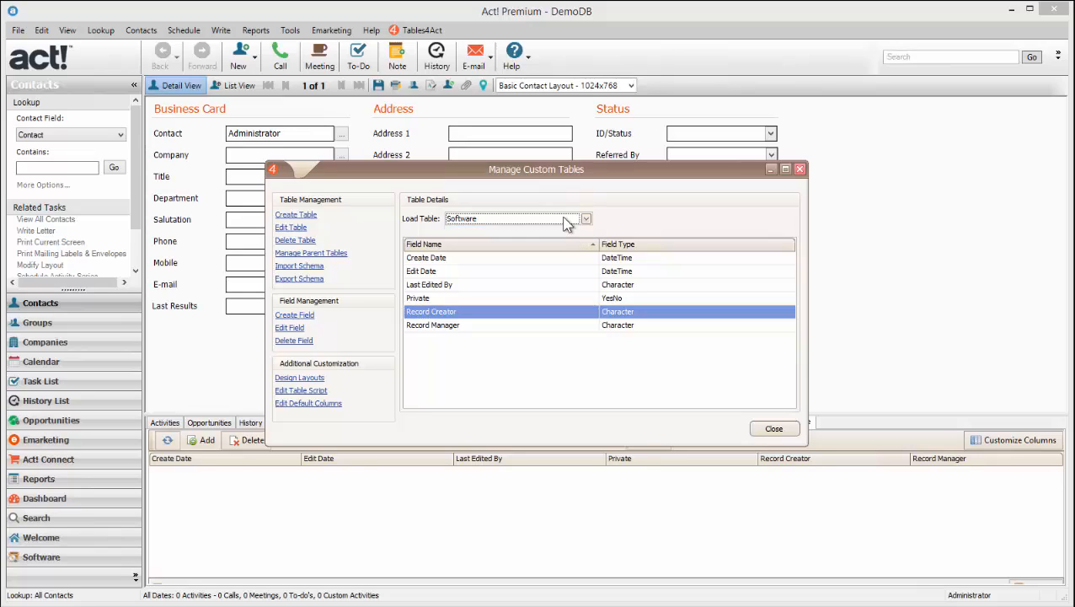
pyautogui.click(305, 316)
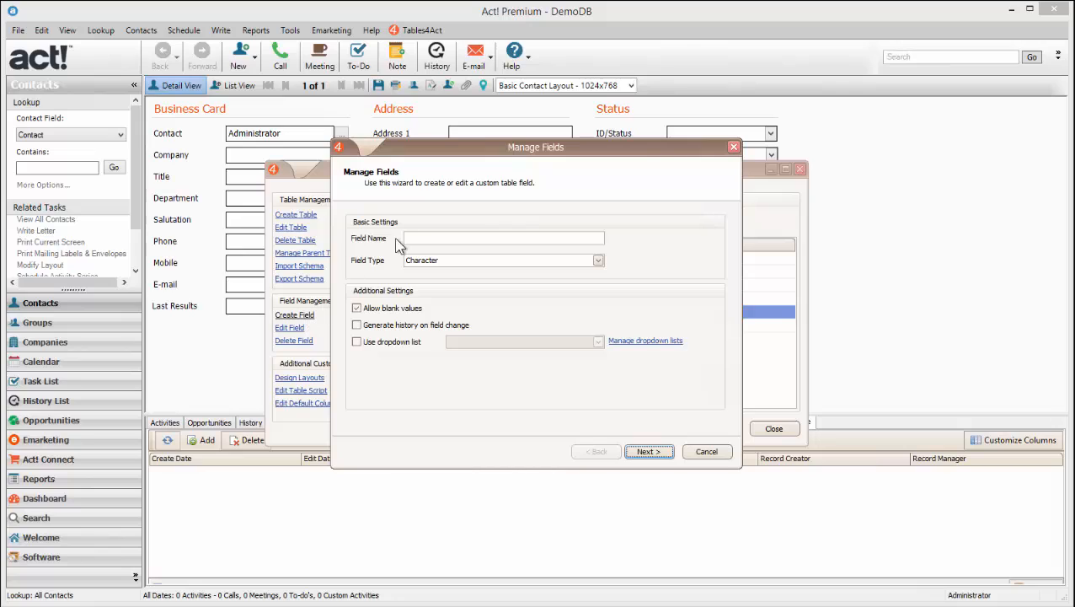
pyautogui.click(510, 239)
pyautogui.write('umber')
pyautogui.click(364, 327)
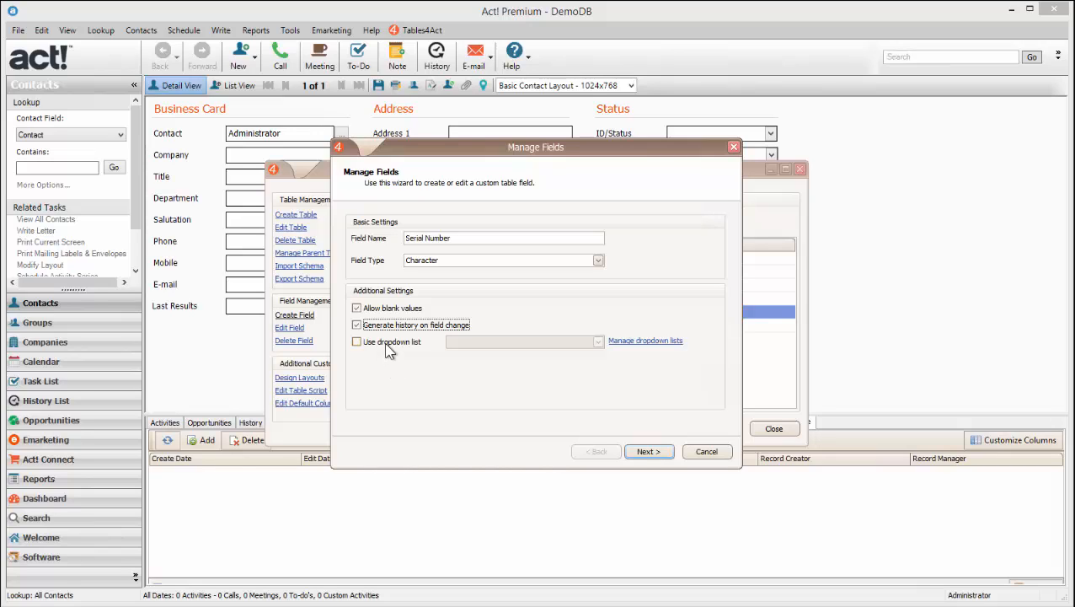
# Try the dropdown list option for the Serial Number field, look through the existing drop-down lists, and turn the option back off
pyautogui.click(384, 342)
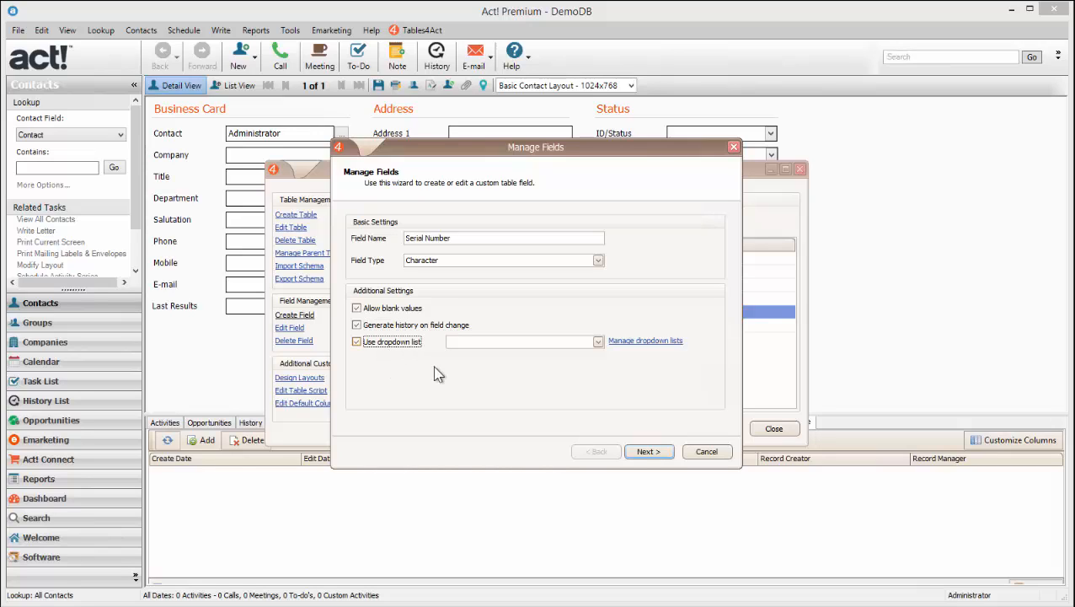
pyautogui.click(598, 342)
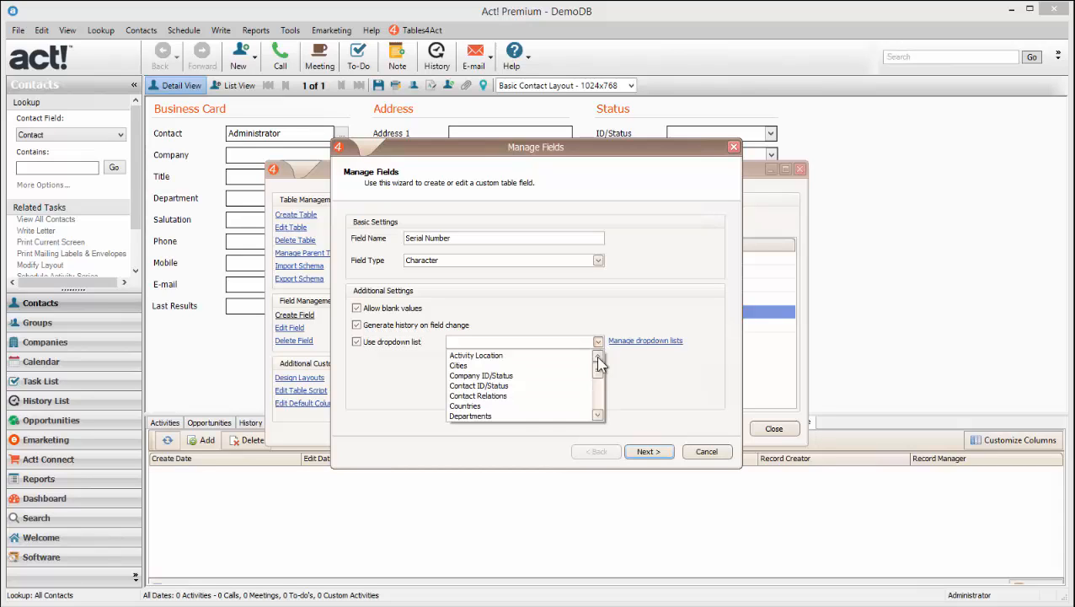
pyautogui.moveTo(595, 375)
pyautogui.mouseDown()
pyautogui.moveTo(596, 411)
pyautogui.moveTo(600, 362)
pyautogui.mouseUp()
pyautogui.click(657, 387)
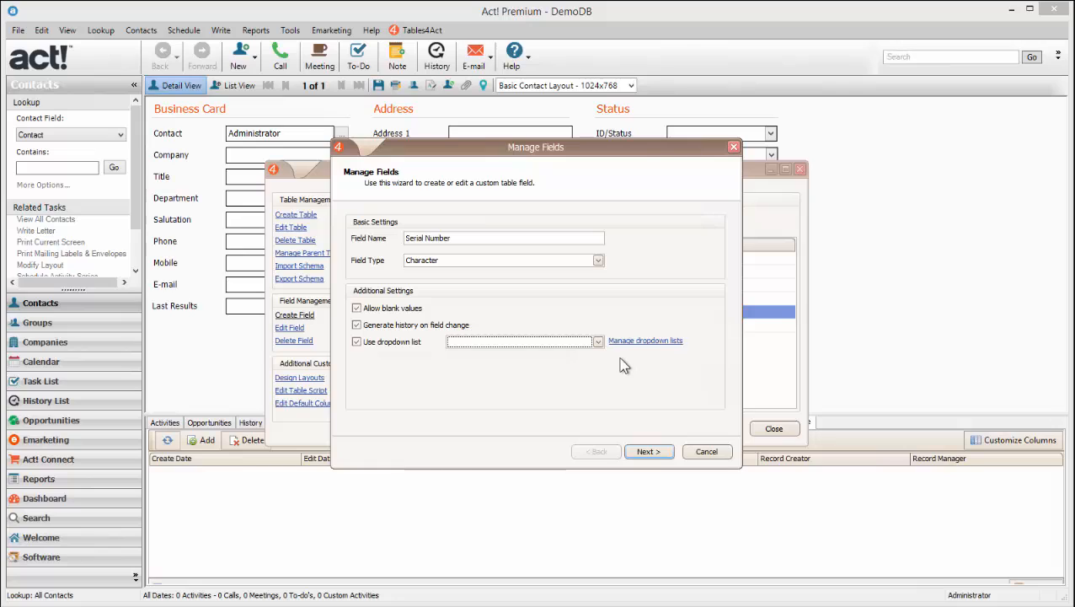
pyautogui.click(678, 345)
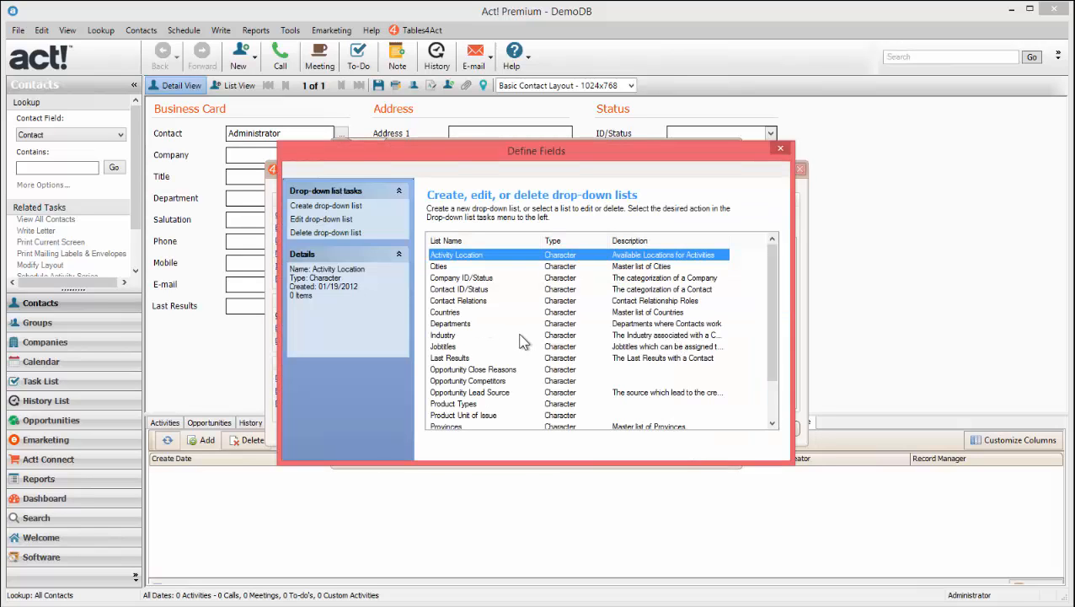
pyautogui.click(780, 152)
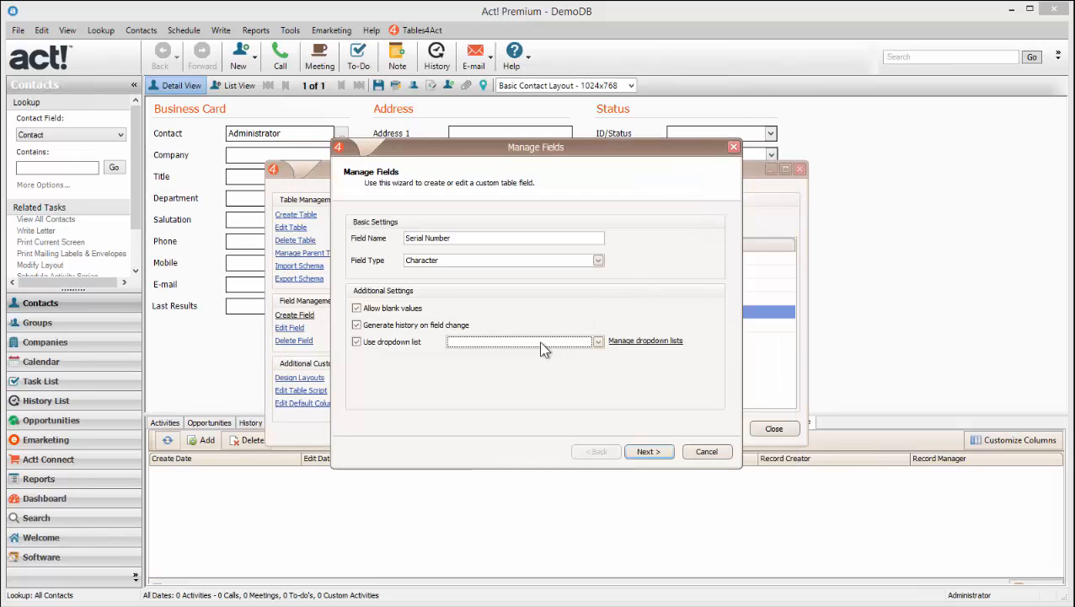
pyautogui.click(358, 343)
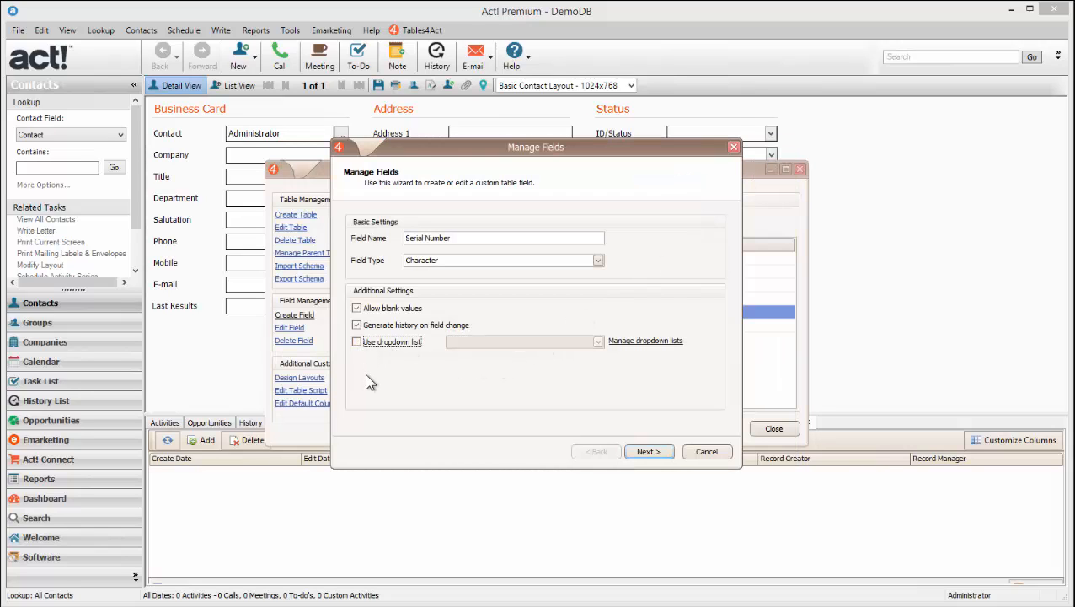
# Set the Serial Number field's length to 25 and finish creating the field
pyautogui.click(637, 453)
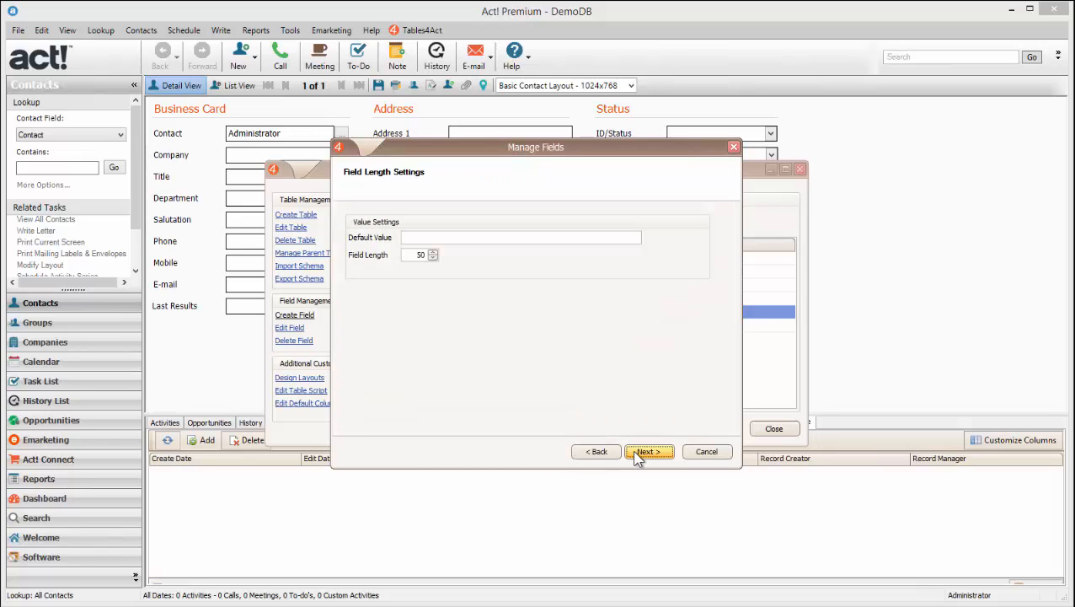
pyautogui.doubleClick(419, 254)
pyautogui.write('25')
pyautogui.click(638, 453)
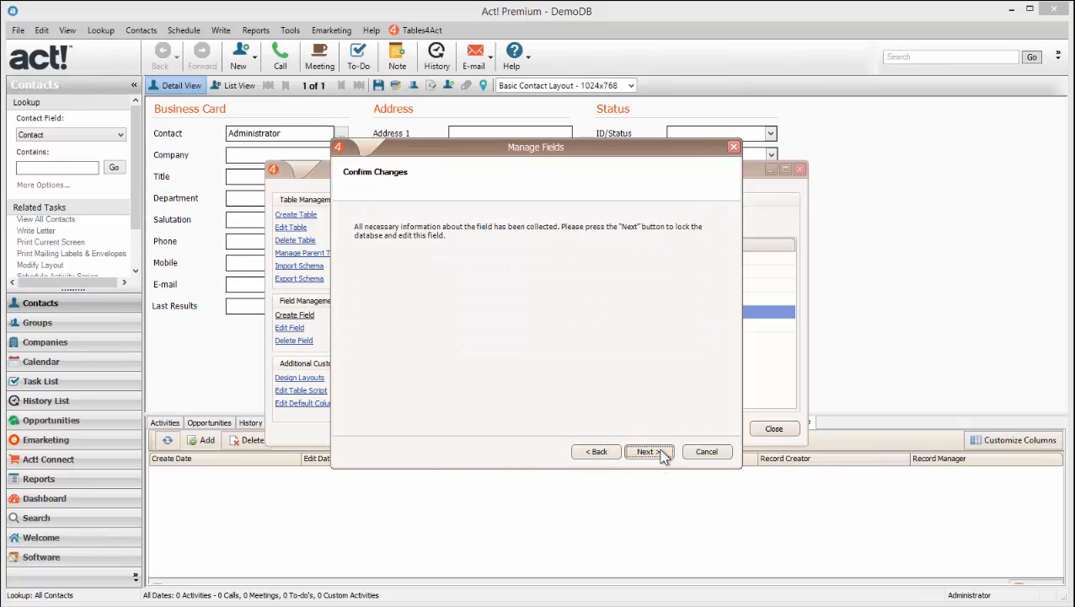
pyautogui.click(662, 453)
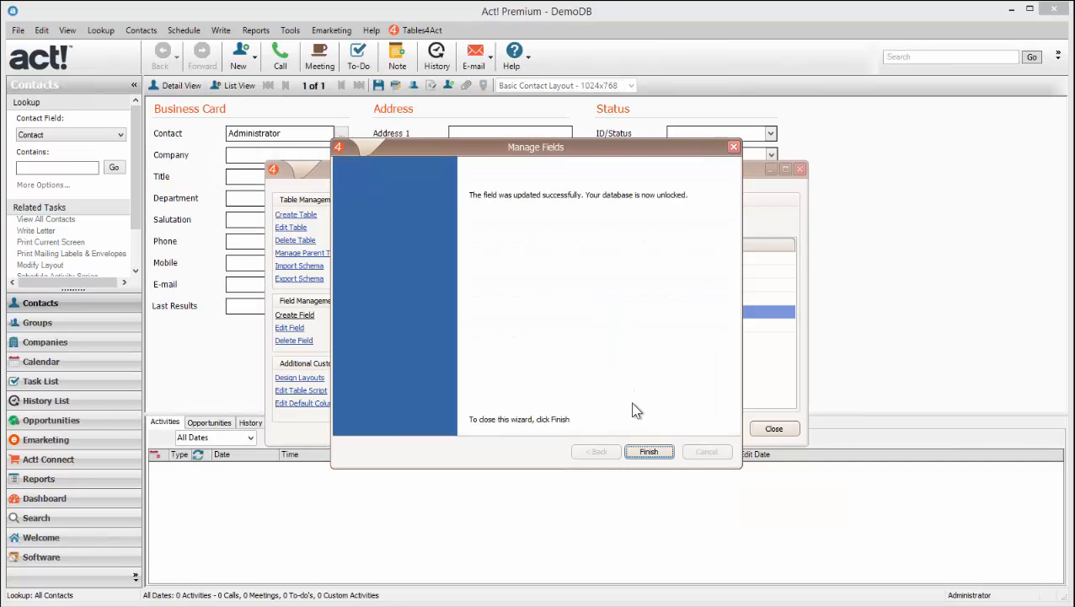
pyautogui.click(648, 452)
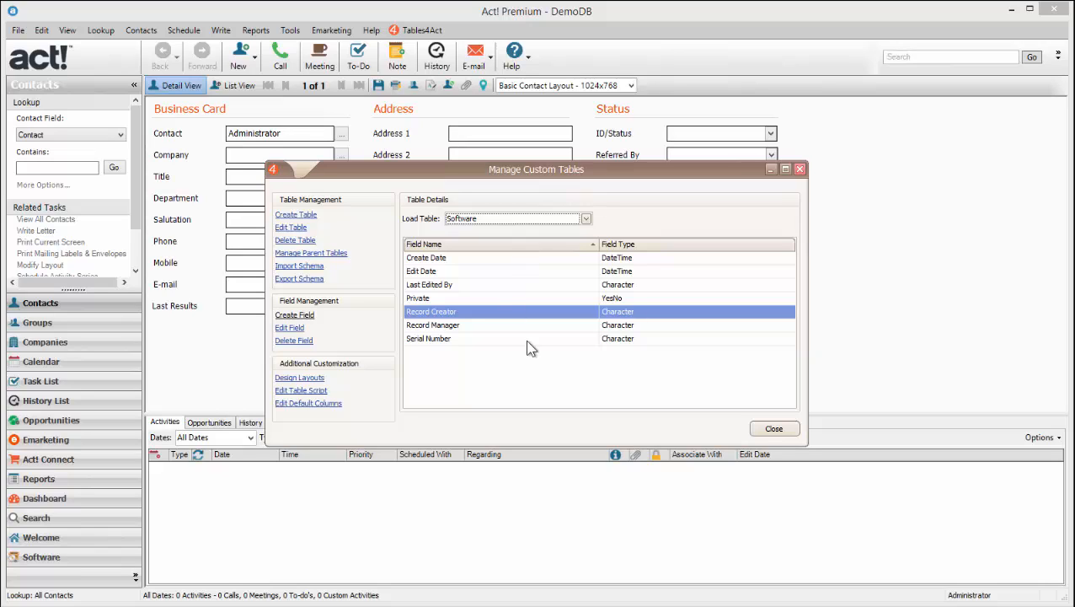
pyautogui.click(556, 339)
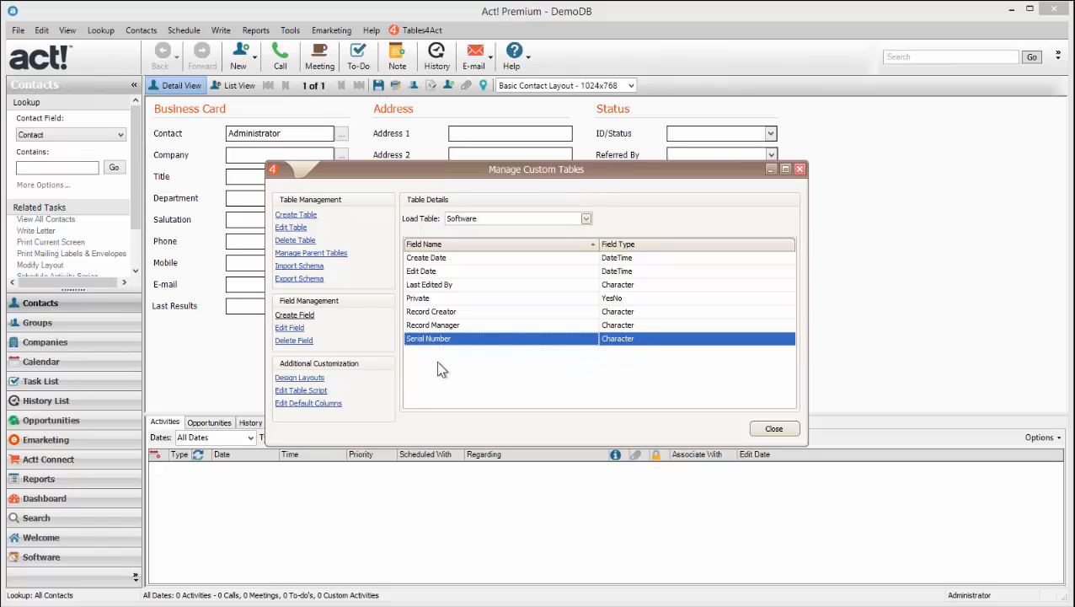
# Start a new field named "Download Link" in the Software table with the field type Url
pyautogui.click(294, 314)
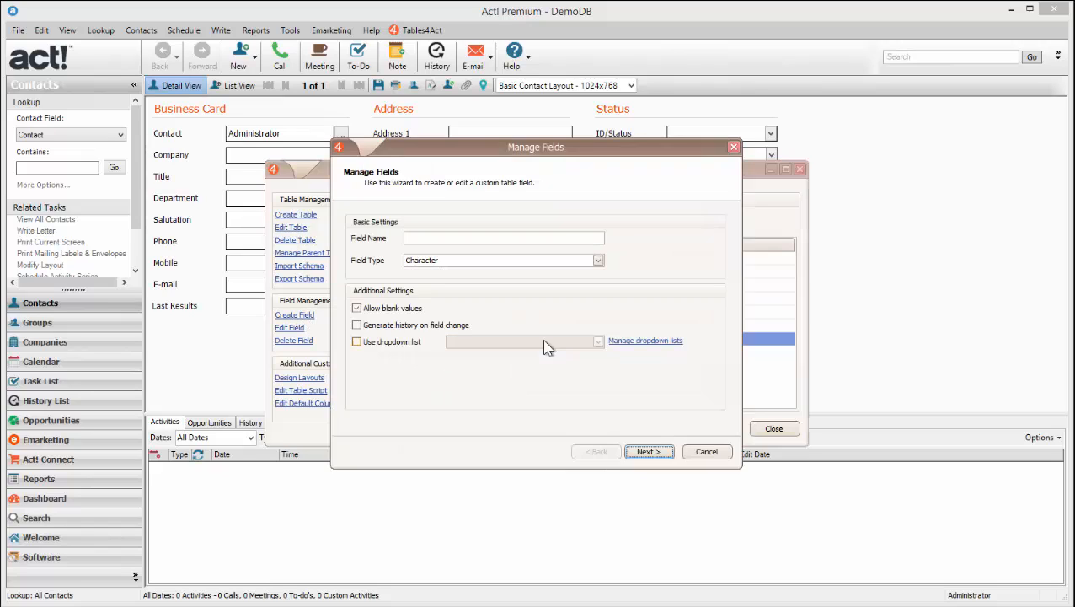
pyautogui.click(498, 240)
pyautogui.write('Download ')
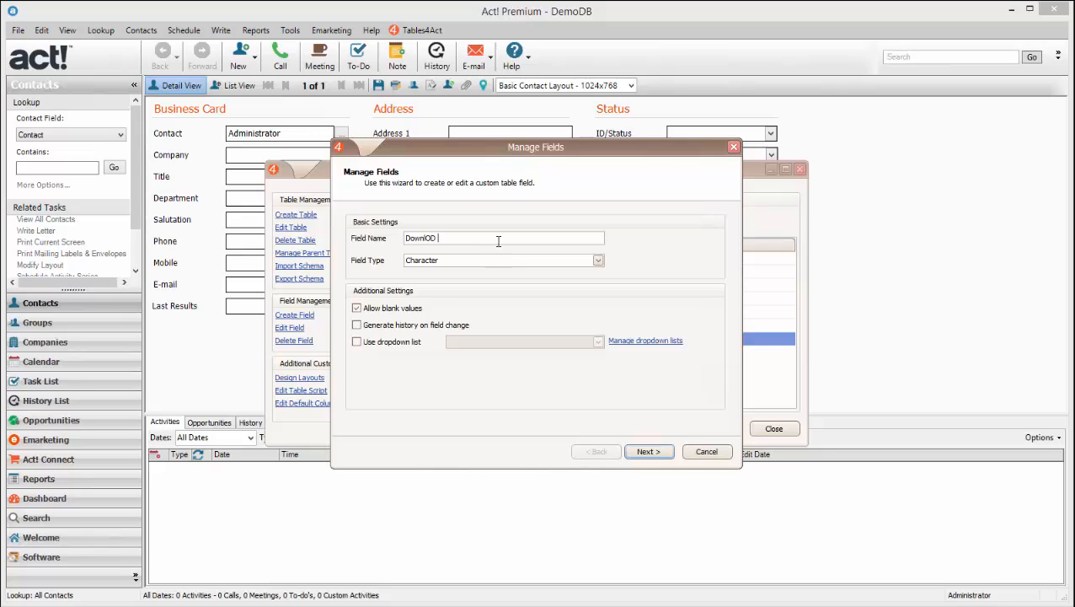
pyautogui.write('oad Link')
pyautogui.click(598, 262)
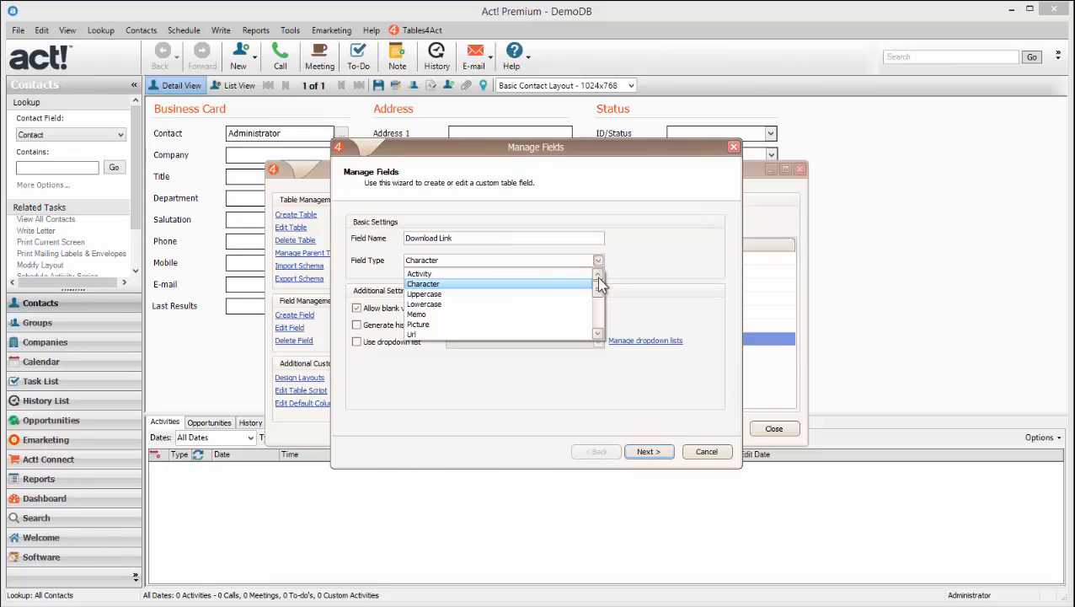
pyautogui.moveTo(596, 285); pyautogui.dragTo(547, 303)
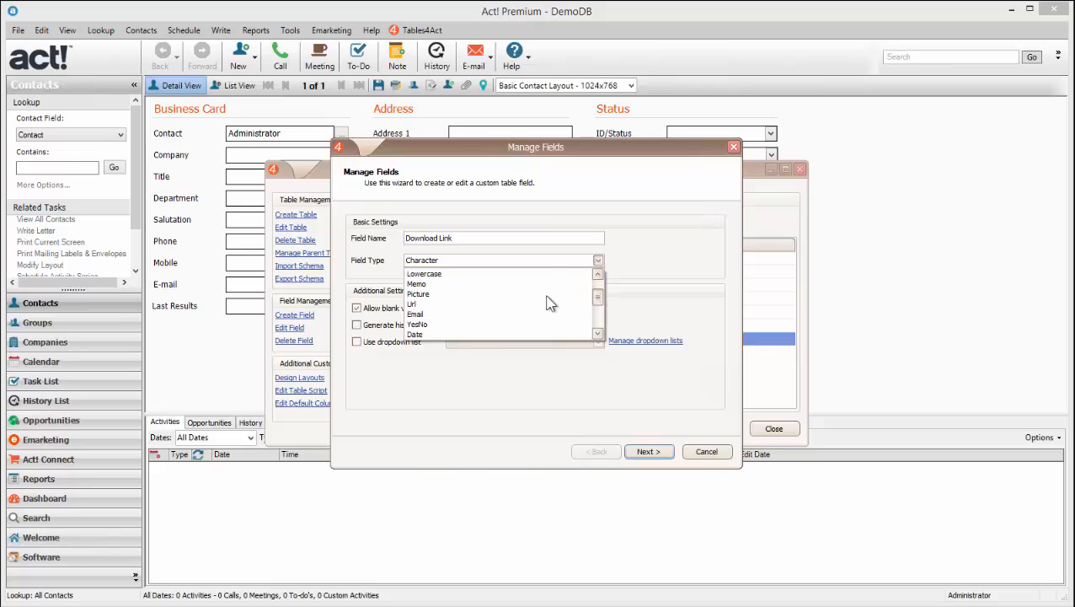
pyautogui.click(435, 308)
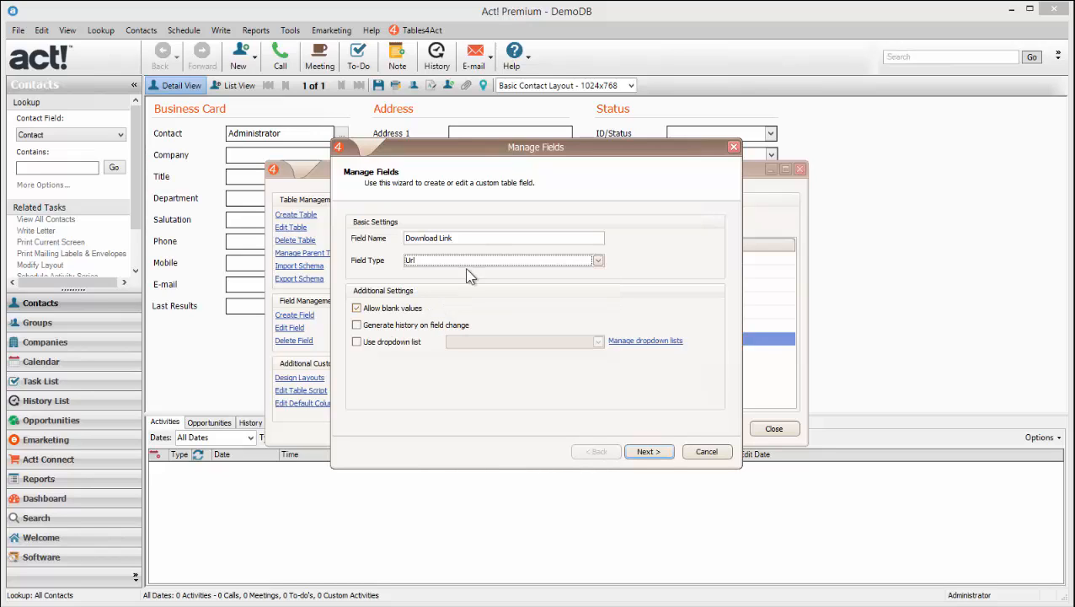
# Set the Download Link field's length to 200 and finish creating the field
pyautogui.click(645, 452)
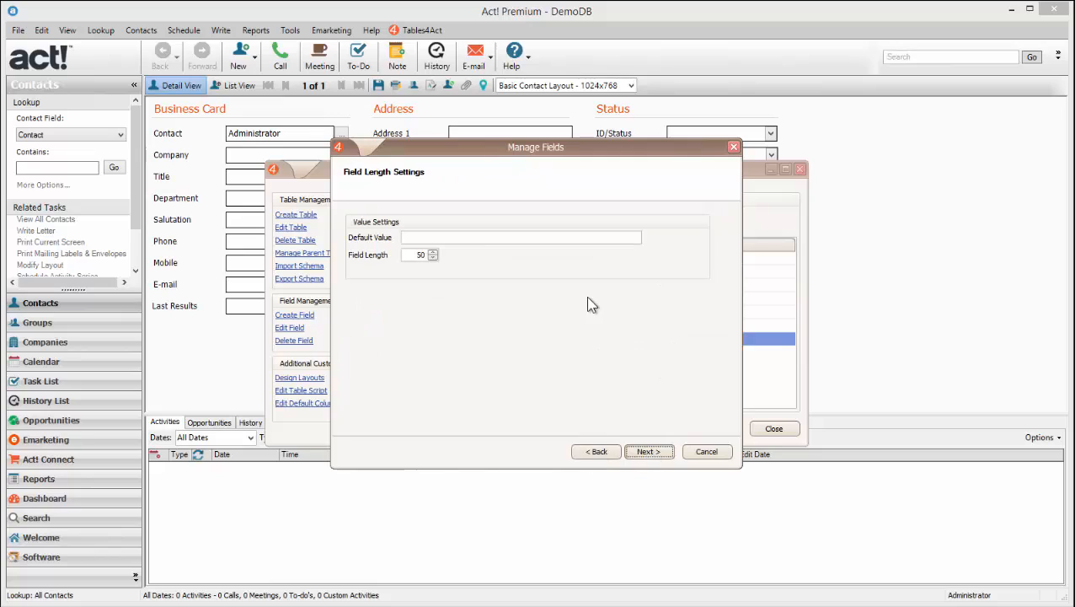
pyautogui.doubleClick(430, 255)
pyautogui.write('200')
pyautogui.click(646, 451)
pyautogui.click(645, 452)
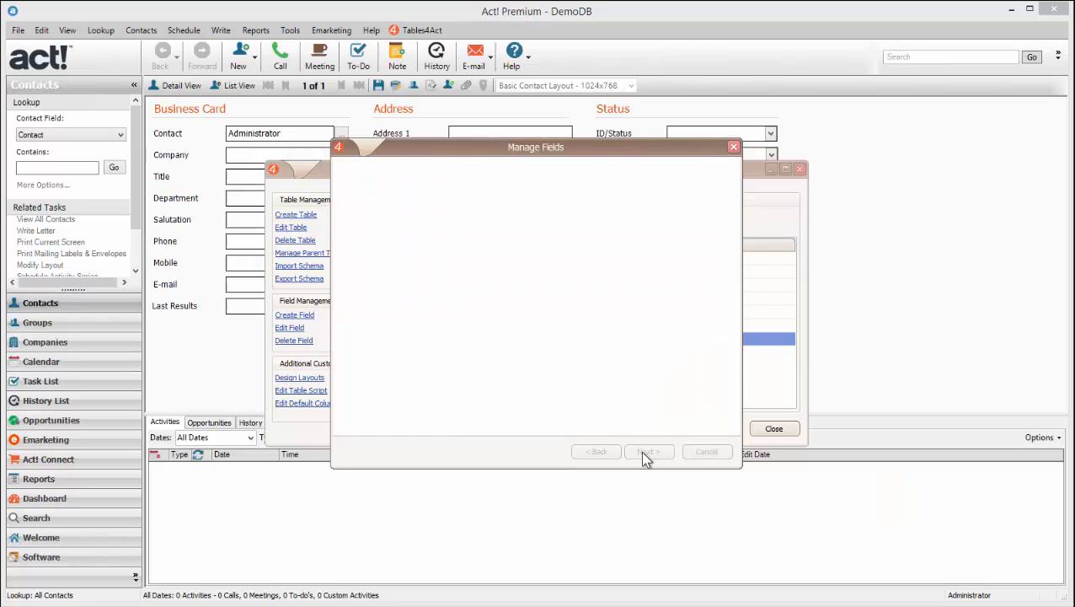
pyautogui.click(647, 453)
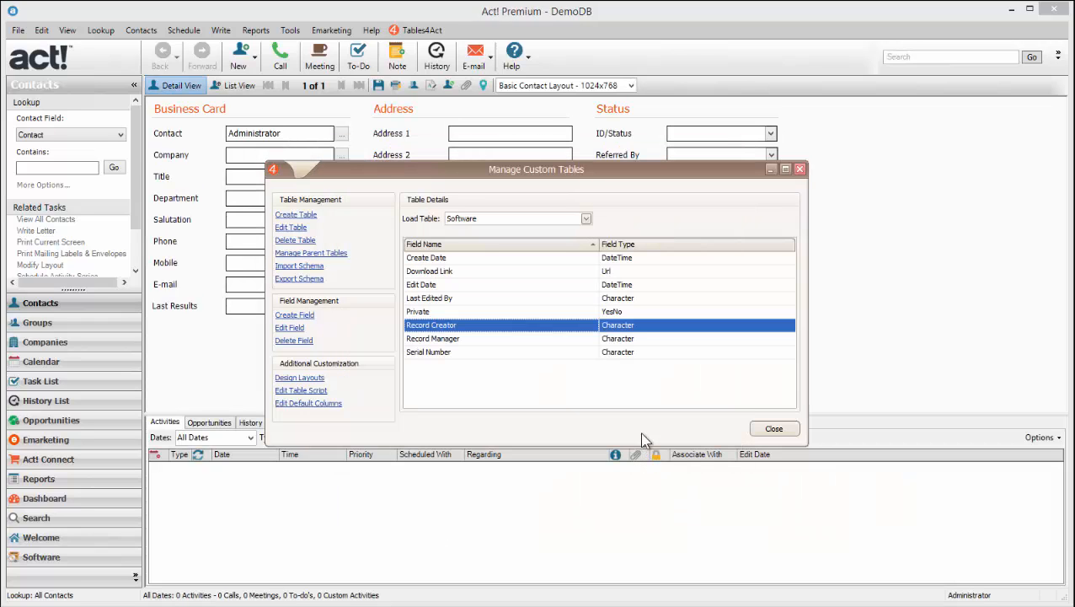
# Start a new Character field named "Software name" in the Software table and enable its use of a dropdown list
pyautogui.click(303, 316)
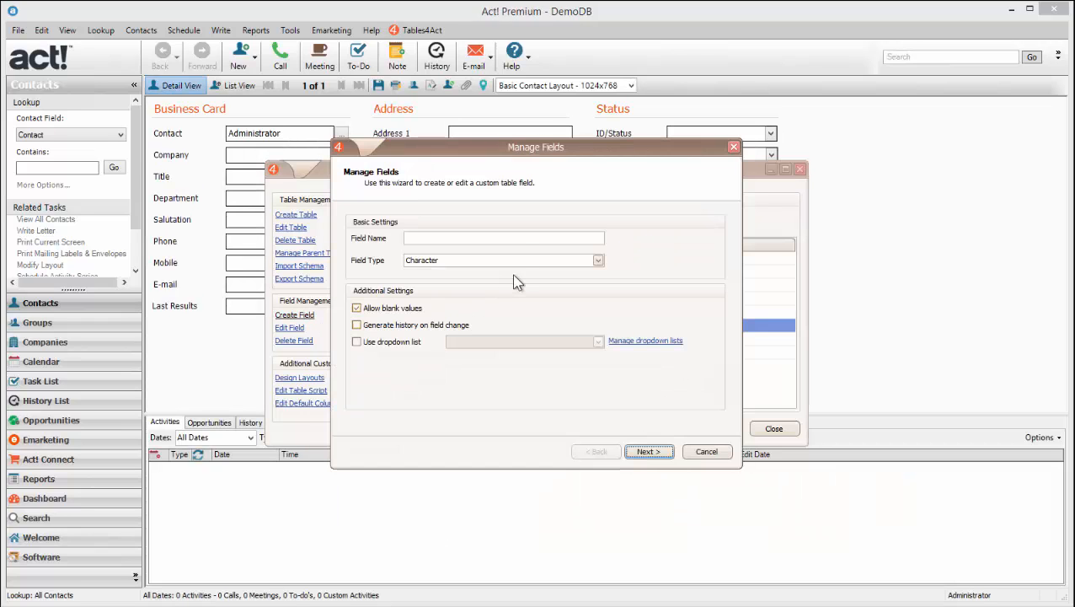
pyautogui.click(529, 236)
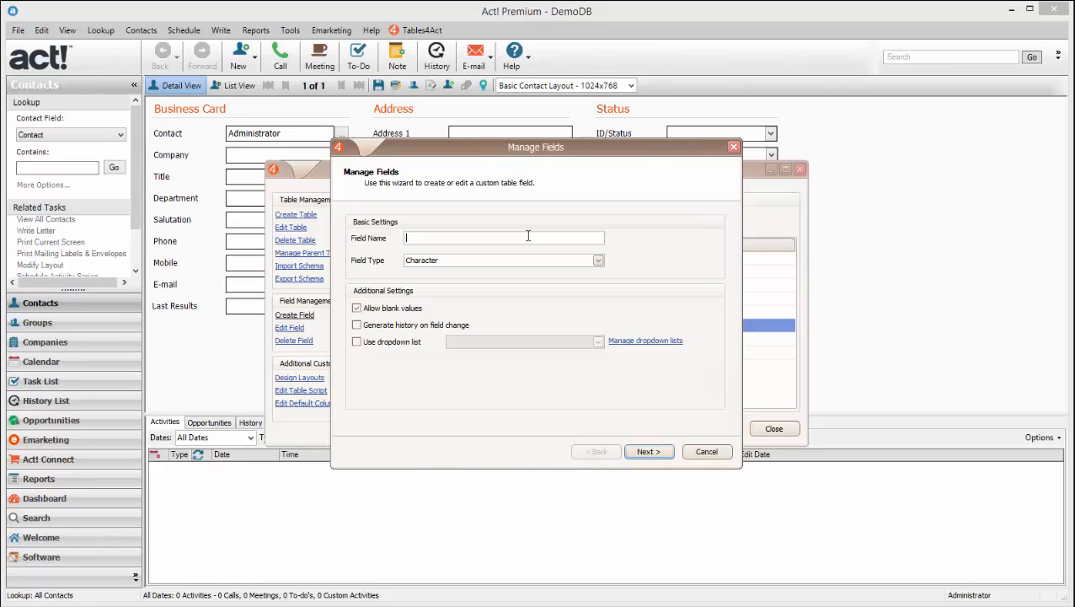
pyautogui.write('Software name')
pyautogui.click(406, 343)
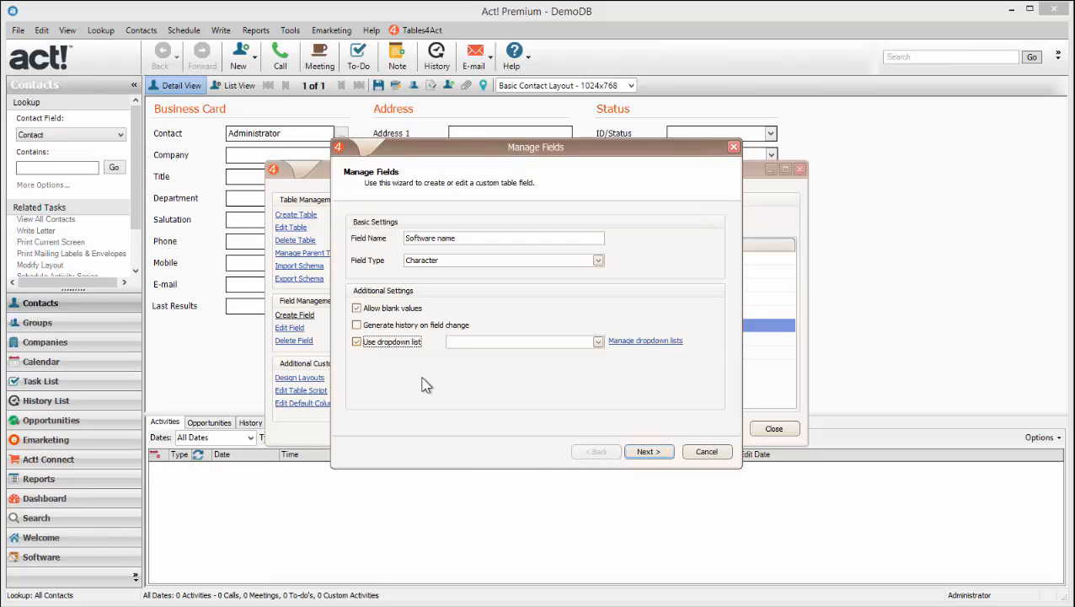
# Create a Character drop-down list named "Software Names" that does not automatically add new items users enter
pyautogui.click(631, 341)
pyautogui.click(325, 207)
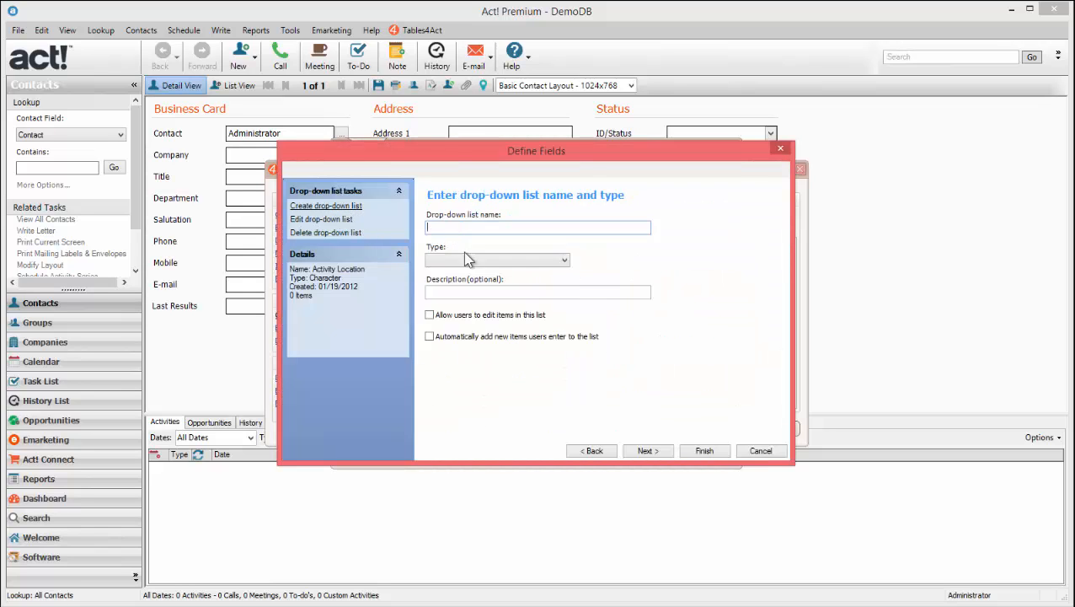
pyautogui.write('So')
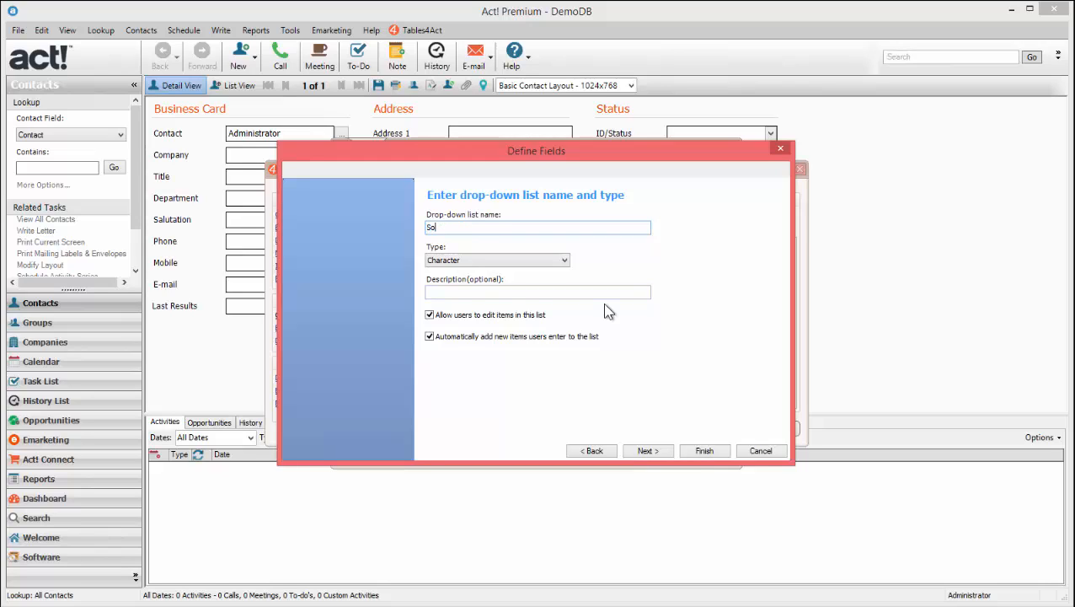
pyautogui.write('ftware Names')
pyautogui.click(521, 336)
pyautogui.click(664, 451)
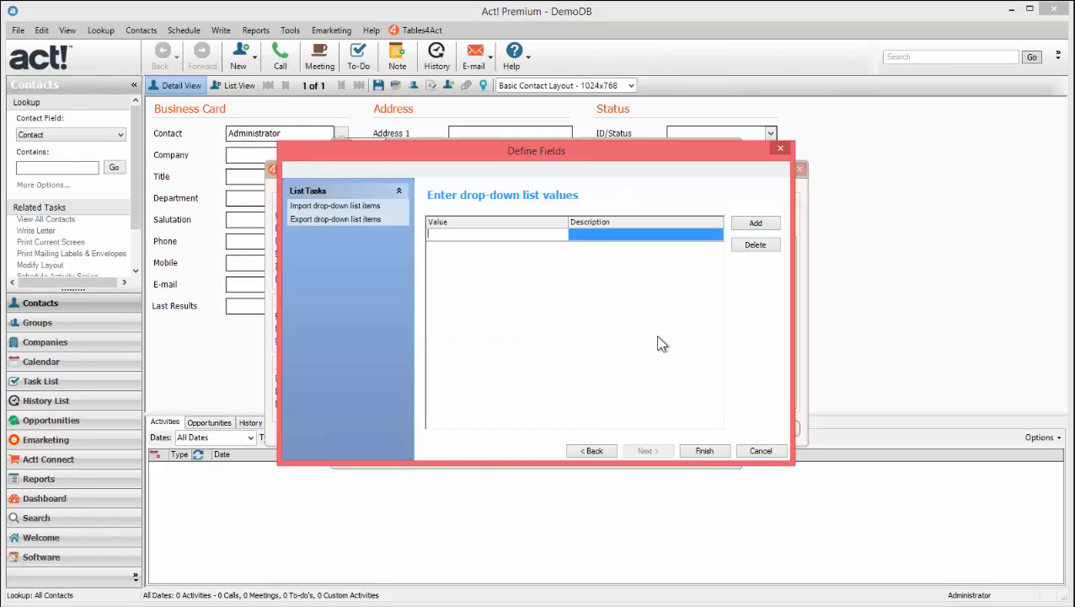
# Add the values Software1, Software2 and Software3 to the Software Names list, save it and return to the field settings
pyautogui.write('Software1')
pyautogui.press('Return')
pyautogui.write('Software')
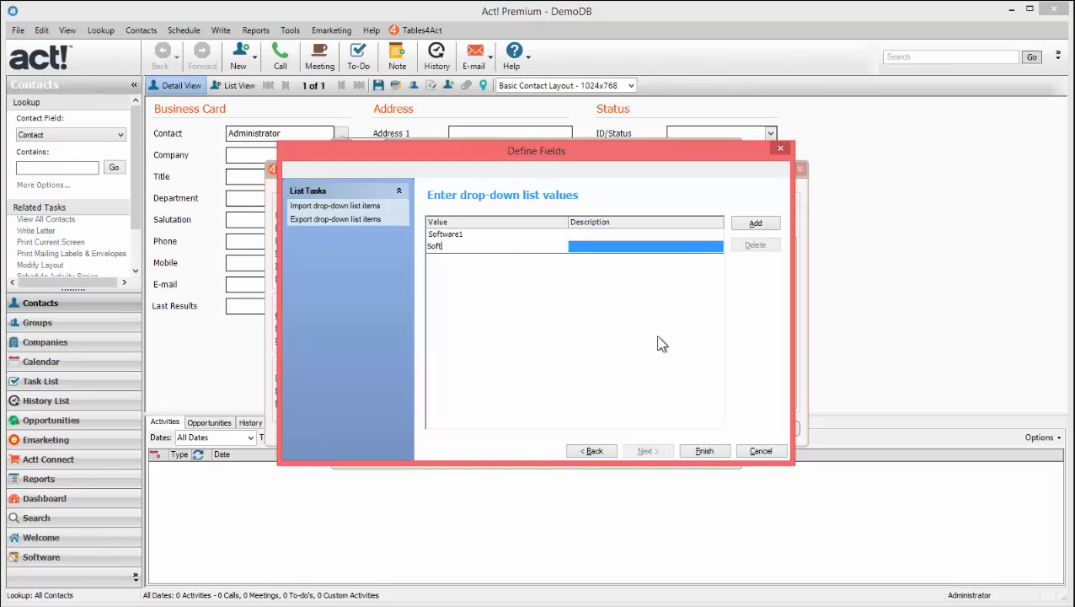
pyautogui.write('2')
pyautogui.press('Return')
pyautogui.write('S')
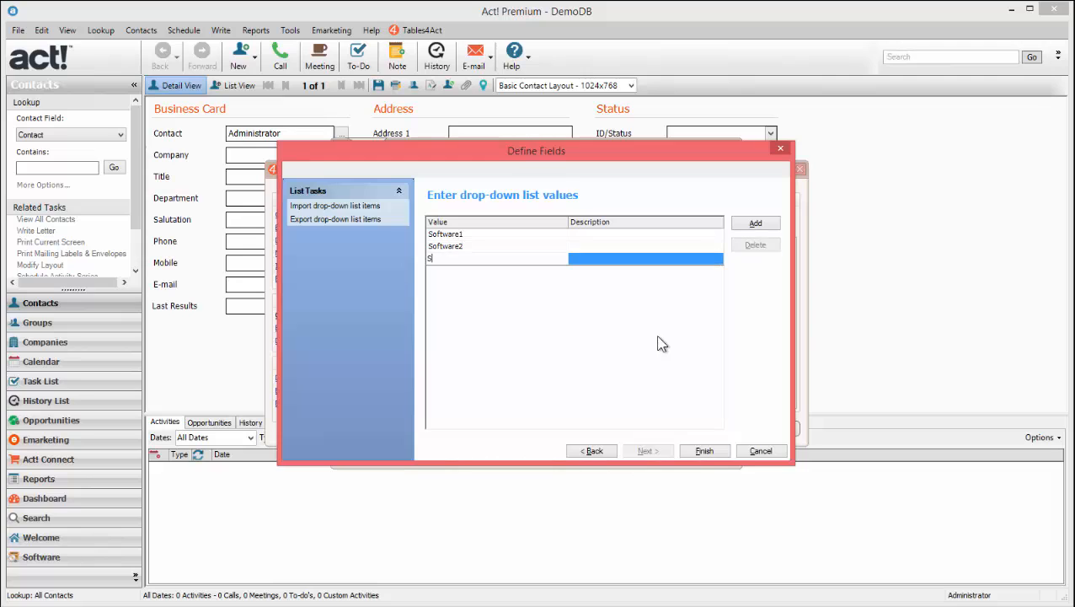
pyautogui.write('oftware3')
pyautogui.click(693, 398)
pyautogui.click(693, 453)
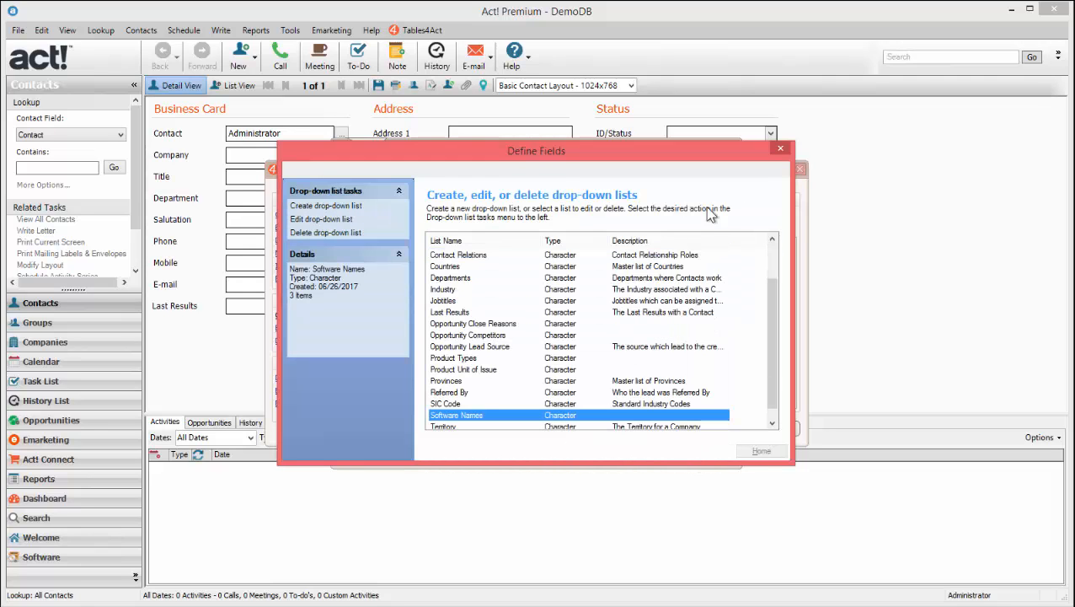
pyautogui.click(779, 153)
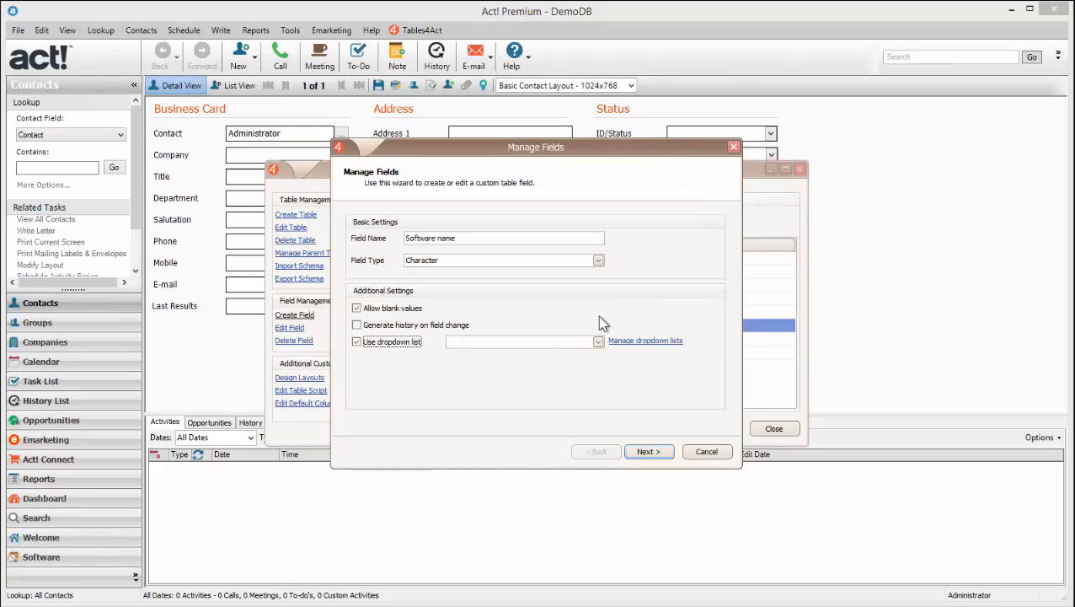
# Choose Software Names as the dropdown list for the Software name field
pyautogui.click(597, 342)
pyautogui.moveTo(599, 365); pyautogui.dragTo(597, 402)
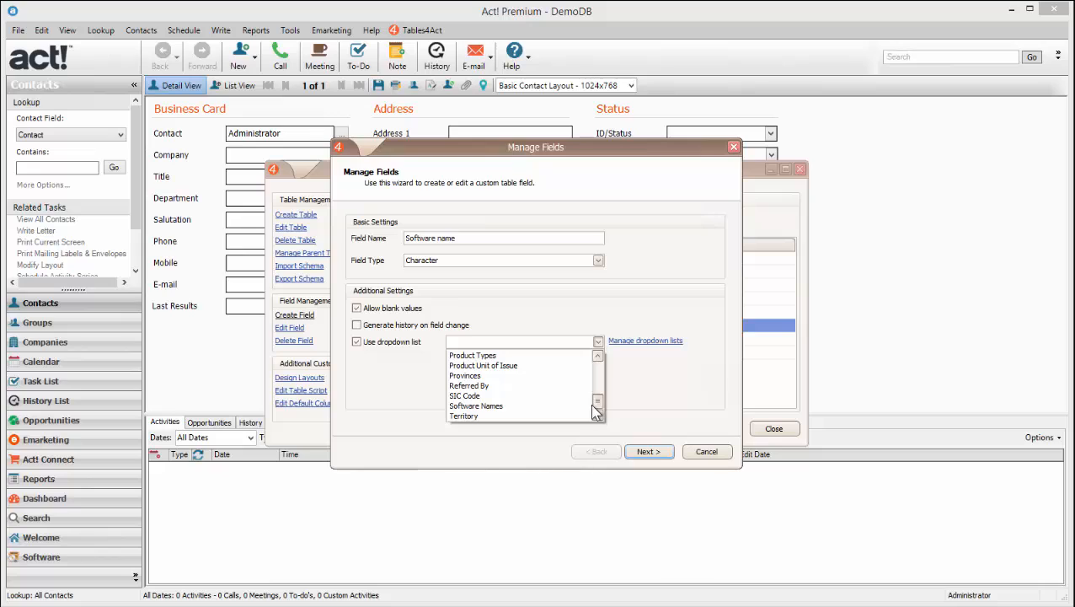
pyautogui.click(521, 408)
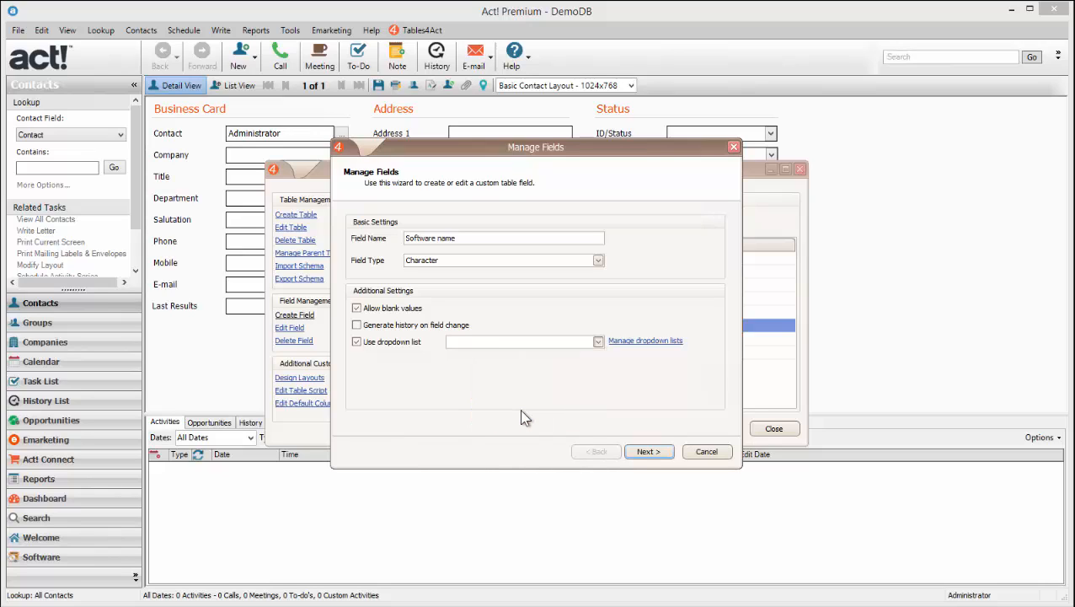
# Limit the Software name field's dropdown to its list, keep the default length settings, and finish creating the field
pyautogui.click(647, 452)
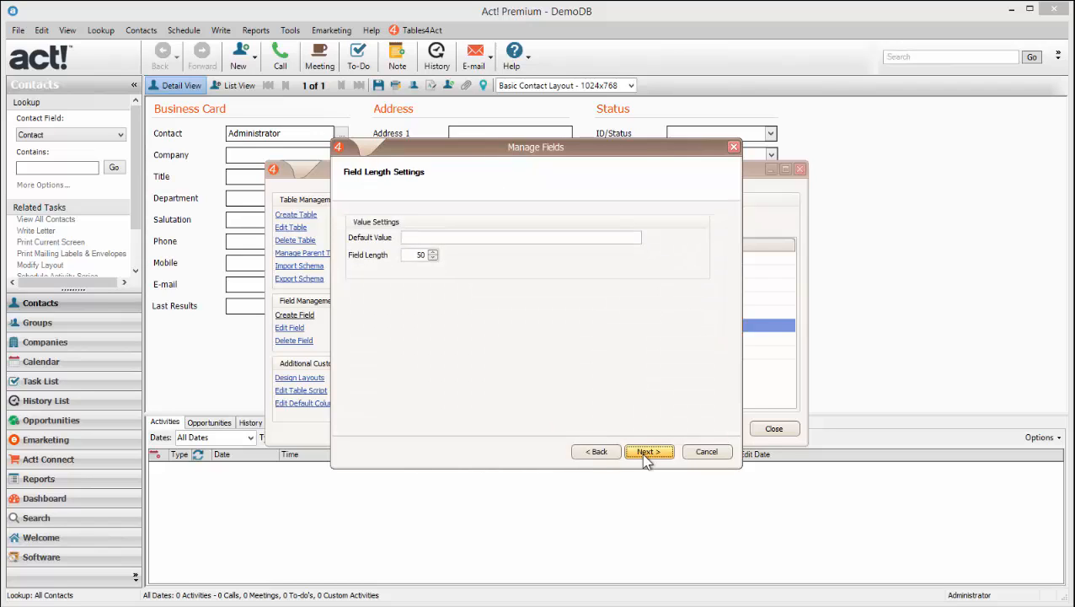
pyautogui.click(647, 456)
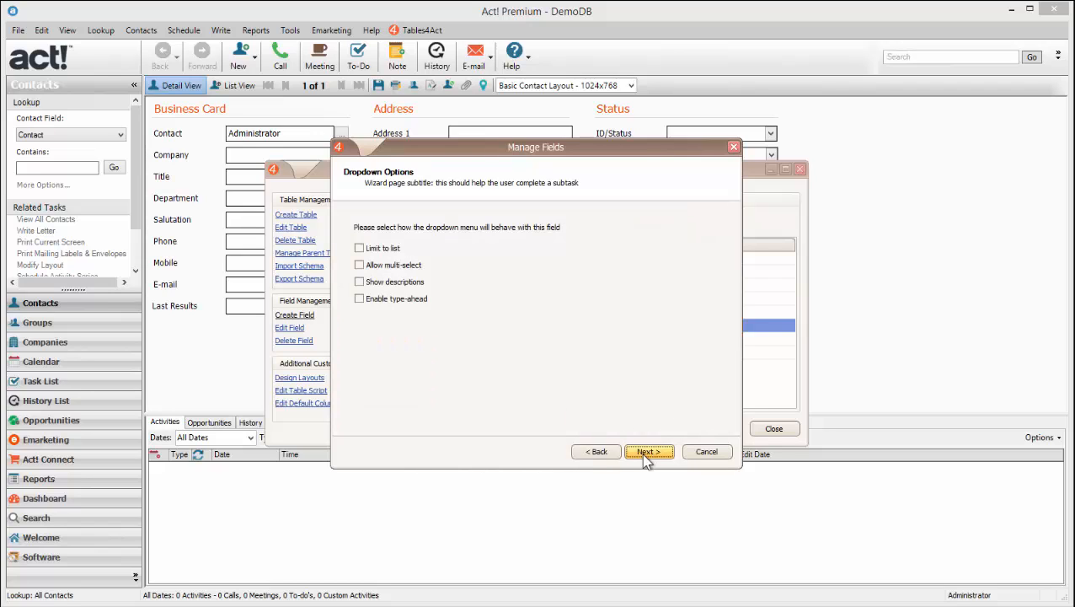
pyautogui.click(394, 258)
pyautogui.click(415, 309)
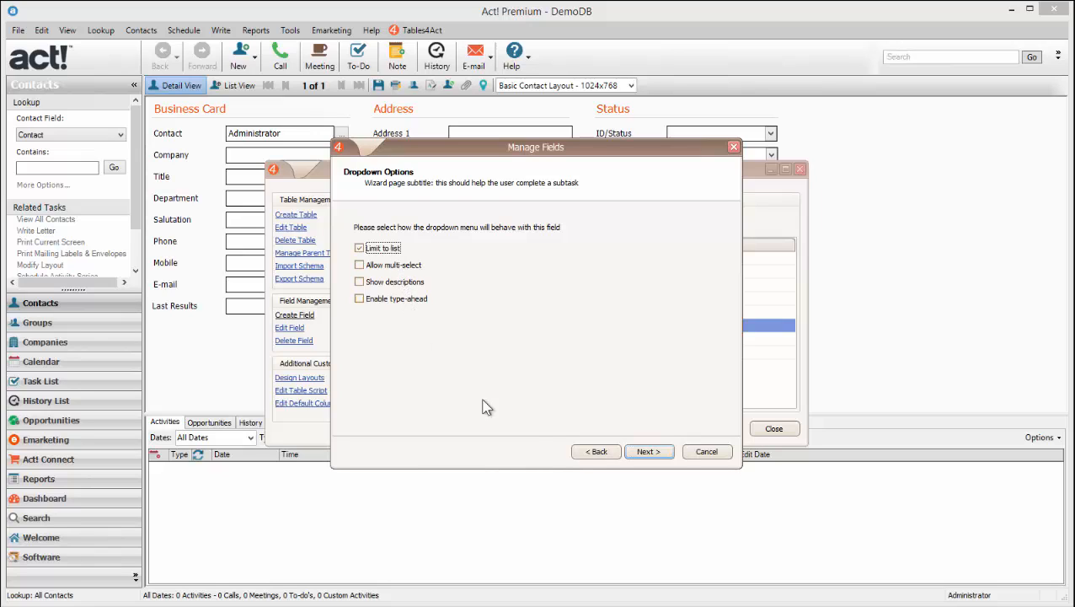
pyautogui.click(657, 453)
pyautogui.click(654, 452)
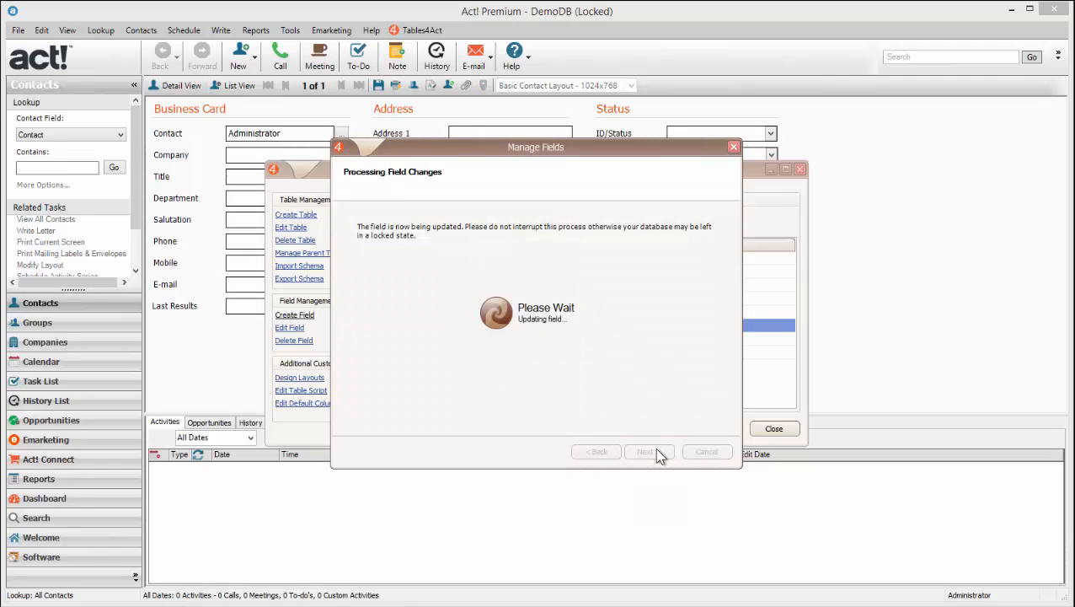
pyautogui.click(657, 452)
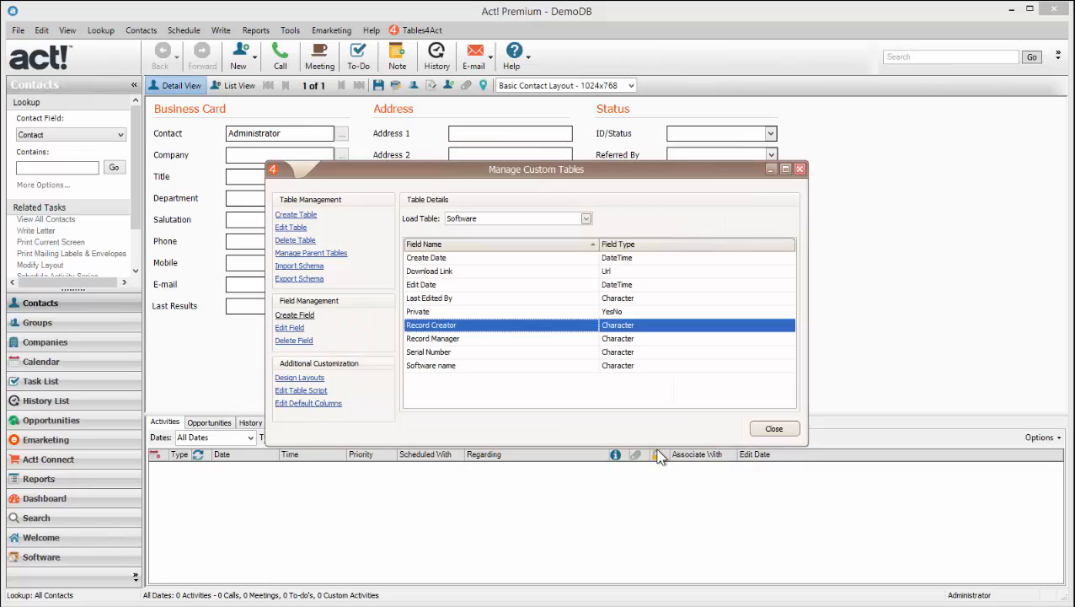
# Edit the Serial Number field, renaming it Serial No and turning off history generation on field change, and save it
pyautogui.click(530, 354)
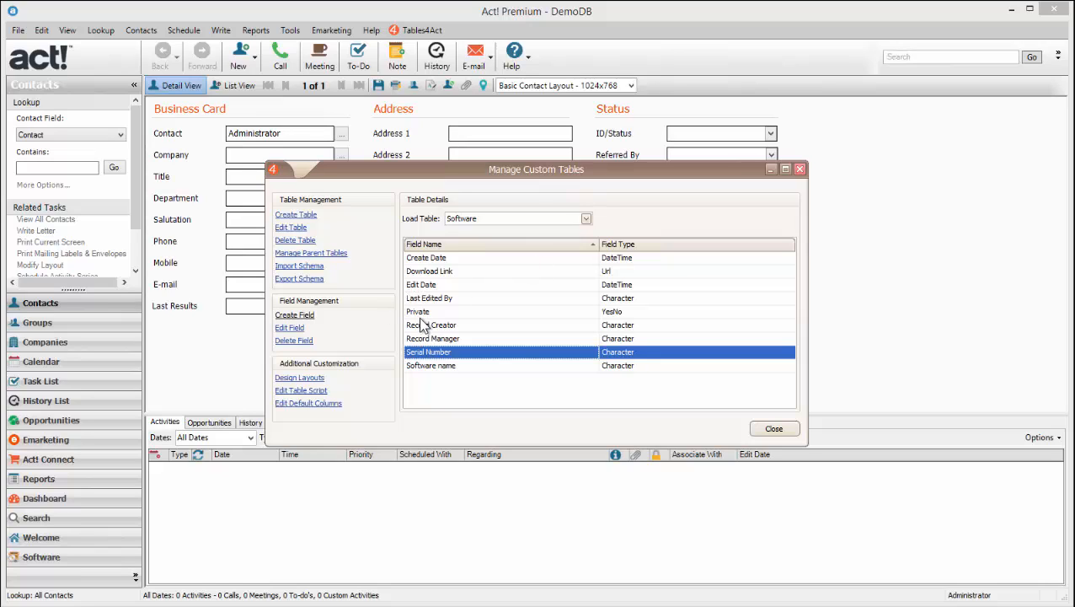
pyautogui.click(451, 366)
pyautogui.click(431, 354)
pyautogui.click(290, 328)
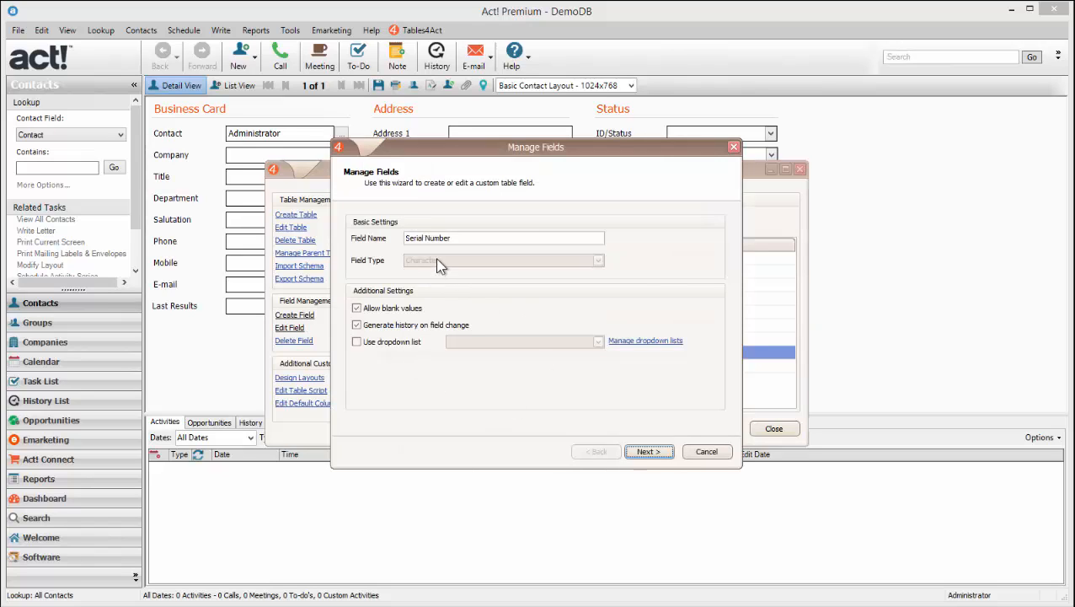
pyautogui.moveTo(434, 238); pyautogui.dragTo(488, 236)
pyautogui.press('BackSpace')
pyautogui.click(375, 326)
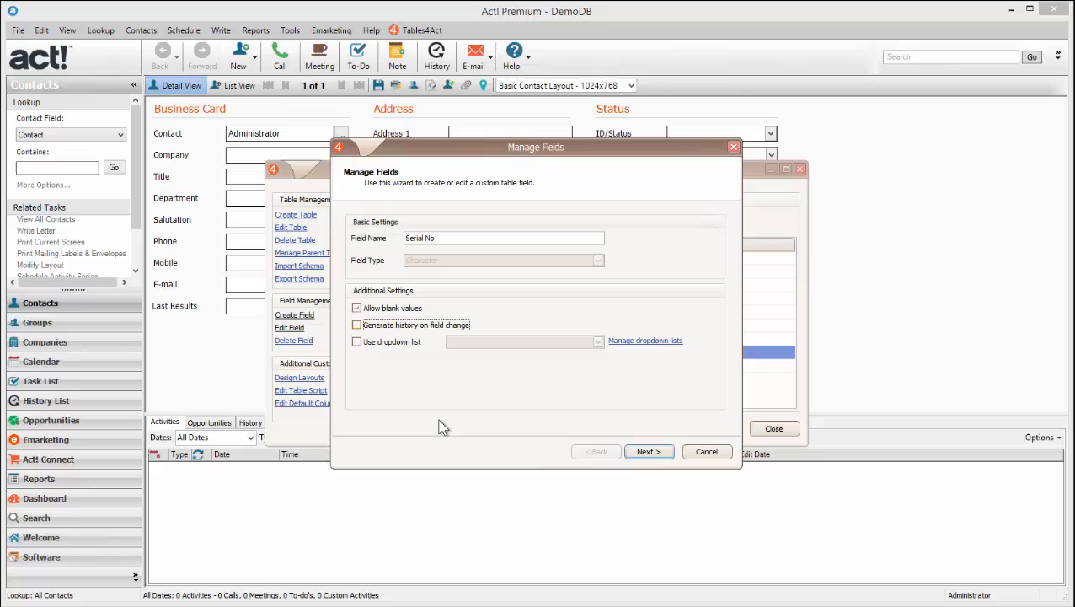
pyautogui.click(645, 452)
pyautogui.click(655, 452)
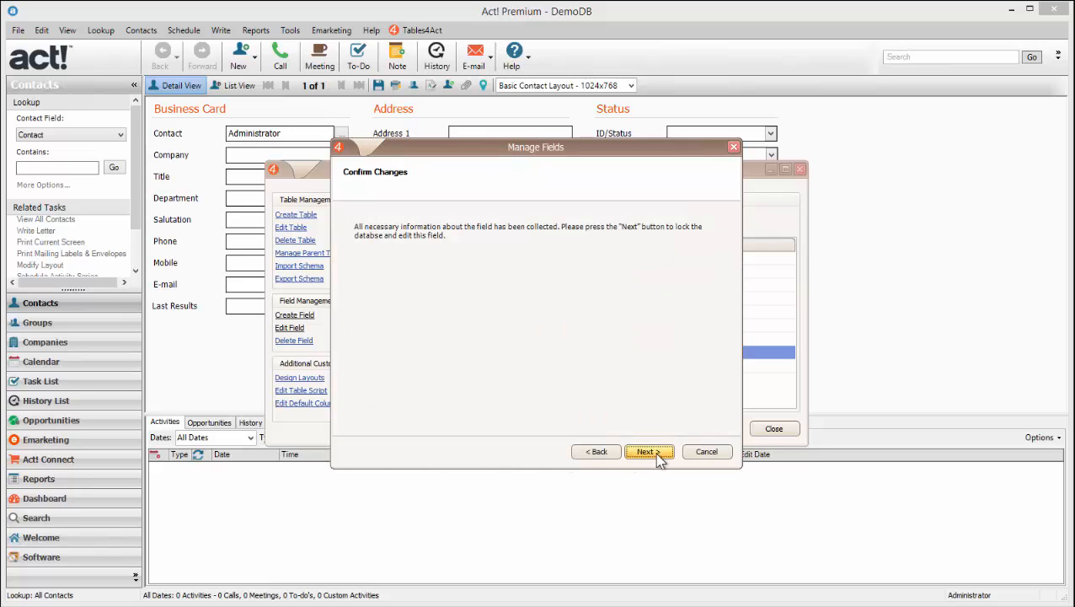
pyautogui.click(655, 451)
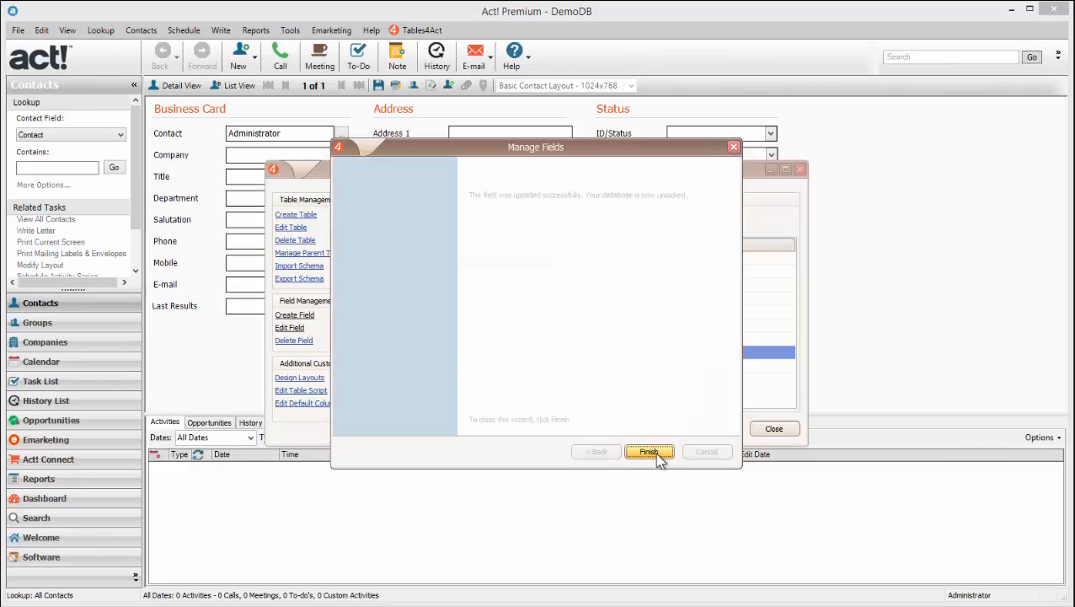
pyautogui.click(649, 451)
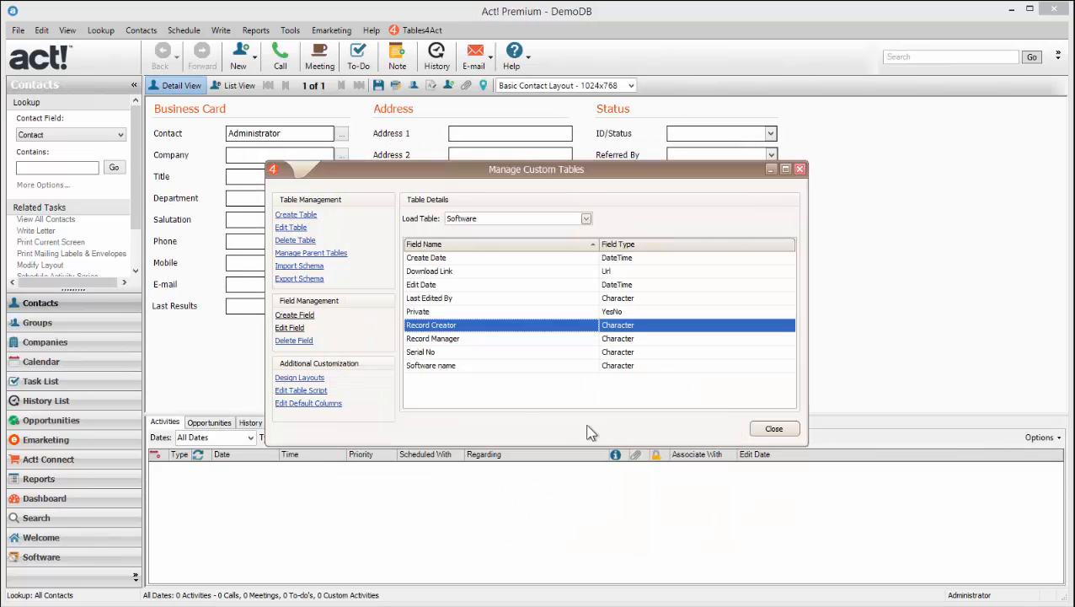
# Close the custom table manager and show the Software records of the contact
pyautogui.click(448, 354)
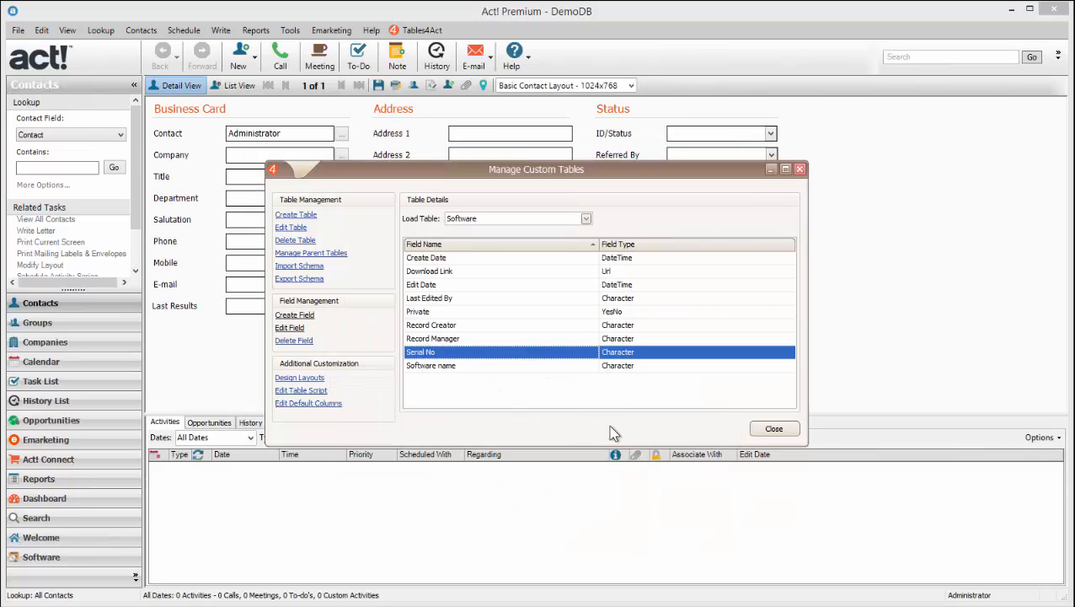
pyautogui.click(772, 431)
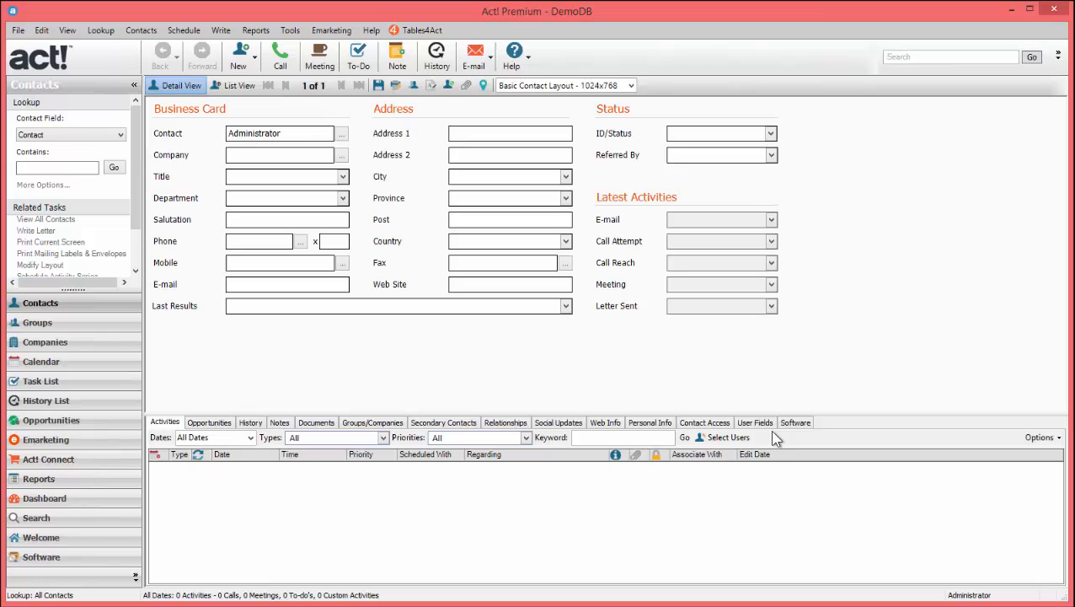
pyautogui.click(793, 424)
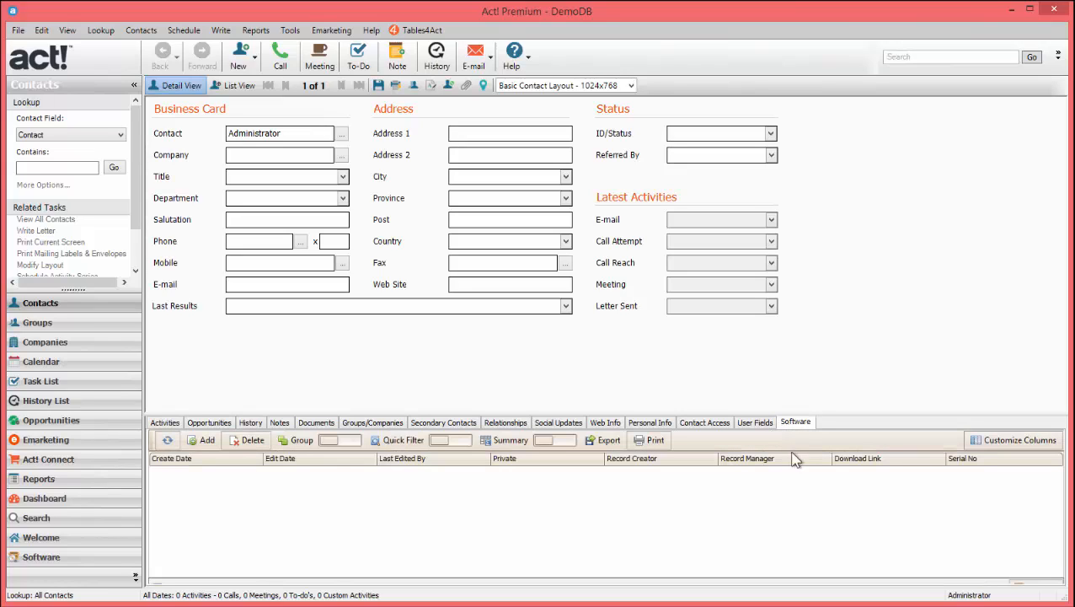
# Customize the Software list columns by adding Software name and removing Last Edited By
pyautogui.click(1017, 441)
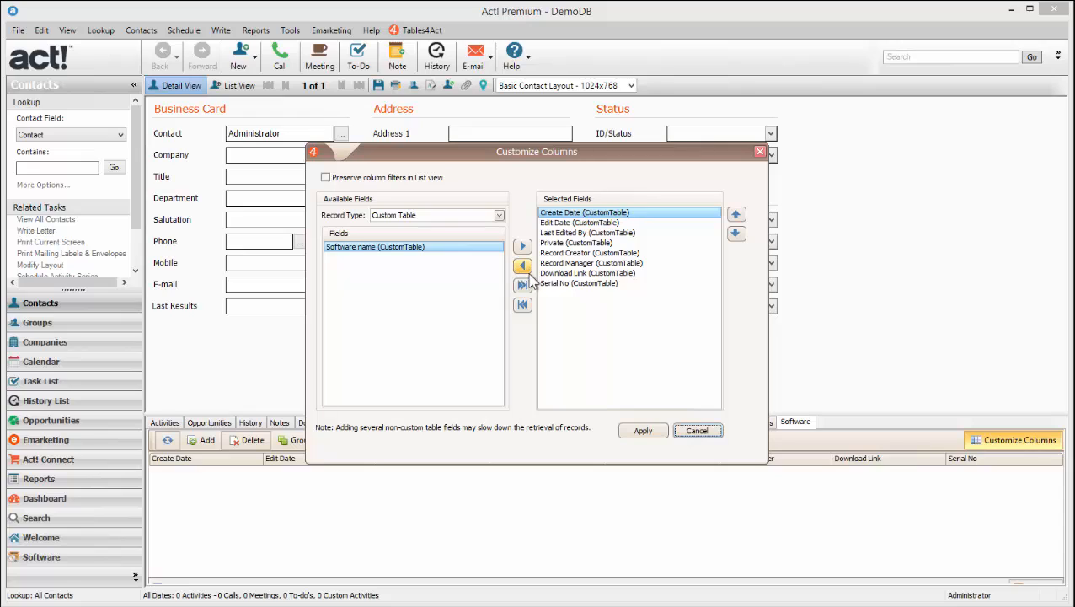
pyautogui.click(523, 286)
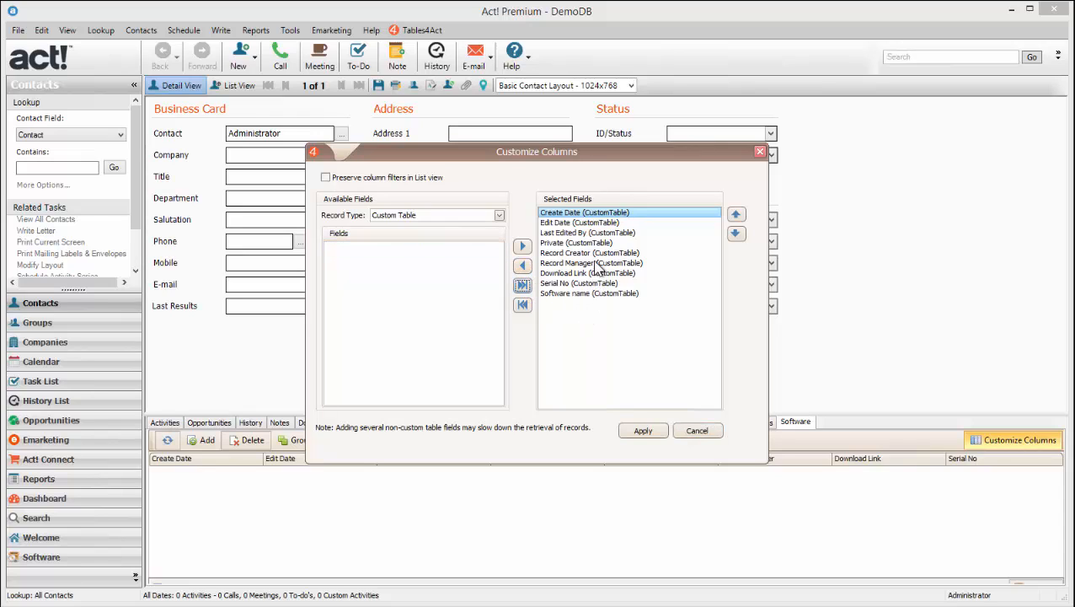
pyautogui.click(557, 232)
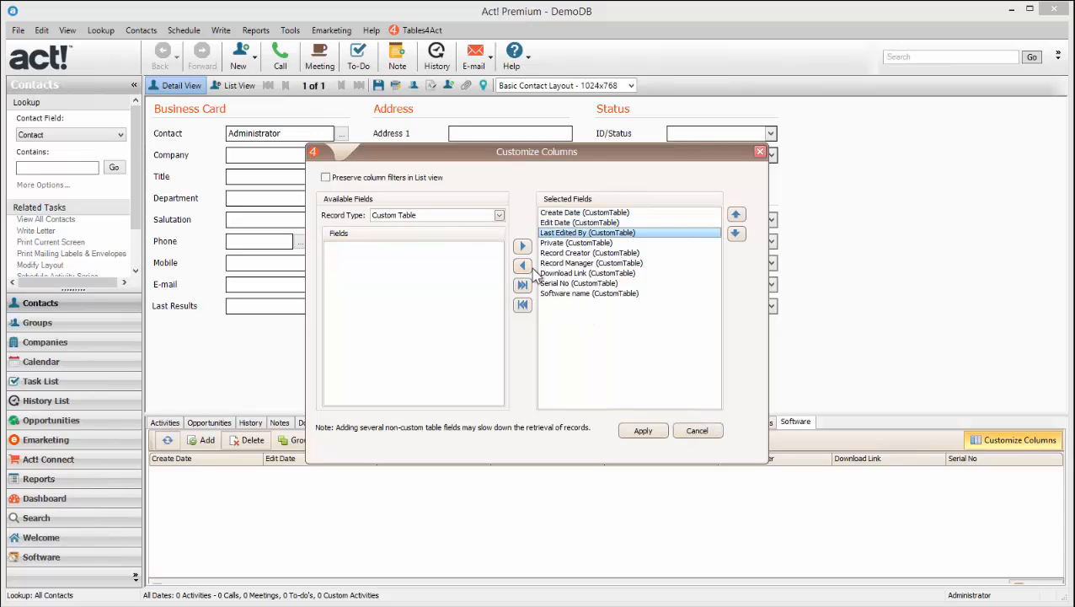
pyautogui.click(523, 267)
# Move the Serial No field to the first position among the selected columns
pyautogui.click(647, 273)
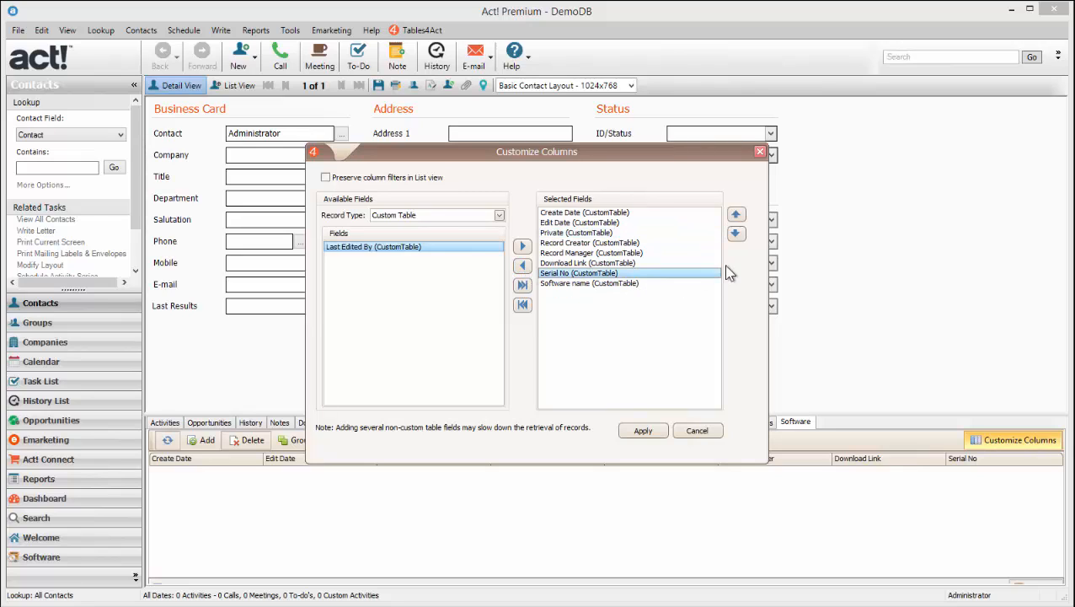
pyautogui.click(736, 214)
pyautogui.click(735, 214)
pyautogui.click(735, 214)
pyautogui.click(735, 214)
pyautogui.click(736, 214)
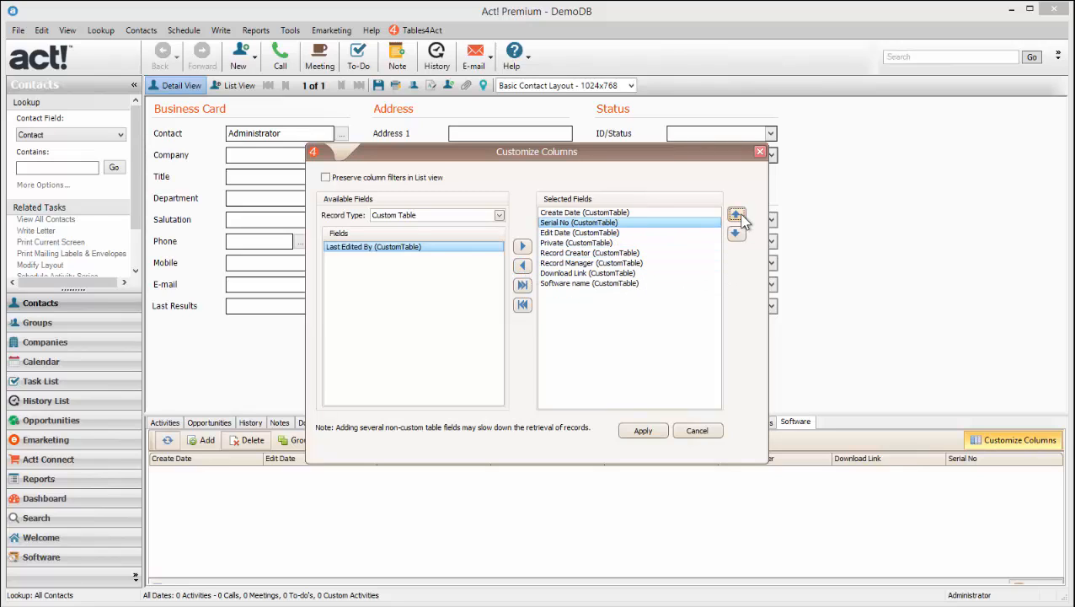
pyautogui.click(736, 214)
# Move the Software name field to second place, directly after Serial No, and apply the column layout
pyautogui.click(641, 283)
pyautogui.click(737, 214)
pyautogui.click(737, 214)
pyautogui.click(737, 214)
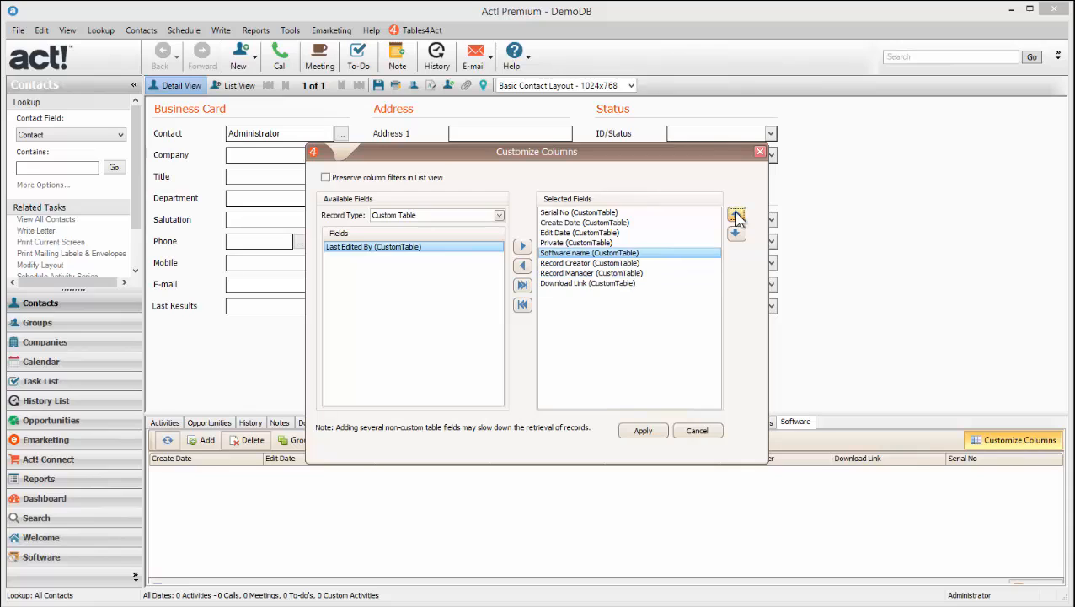
pyautogui.click(736, 214)
pyautogui.click(736, 214)
pyautogui.click(737, 214)
pyautogui.click(643, 430)
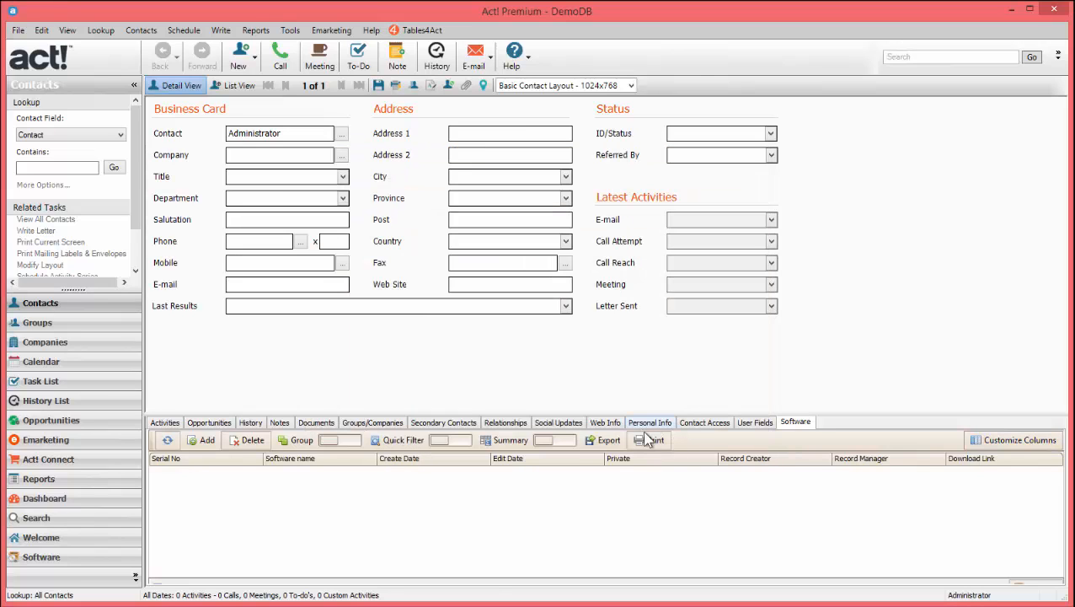